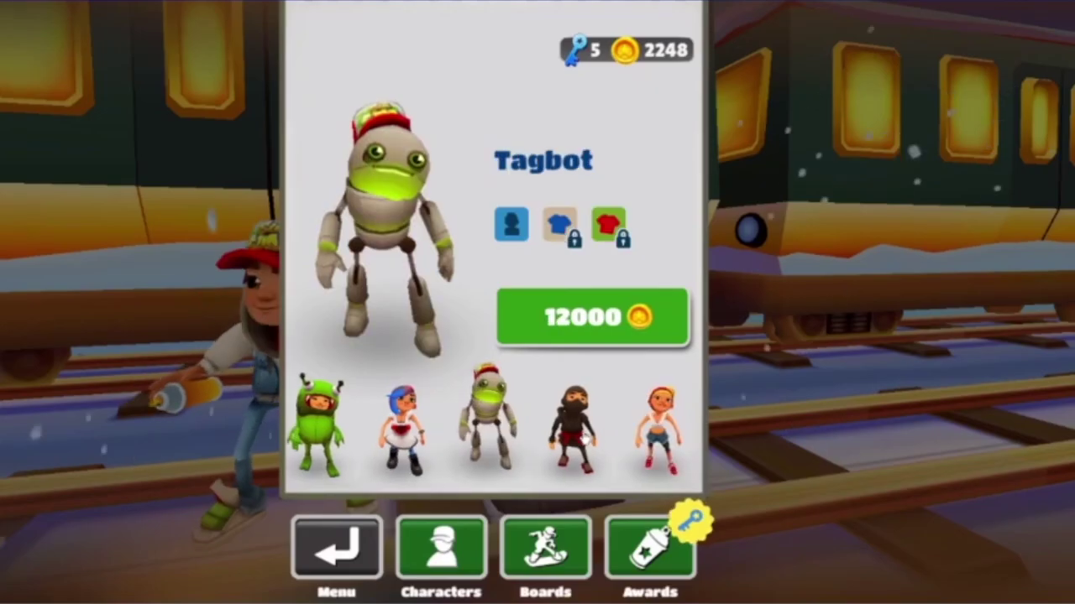
left_click(585, 438)
left_click(586, 438)
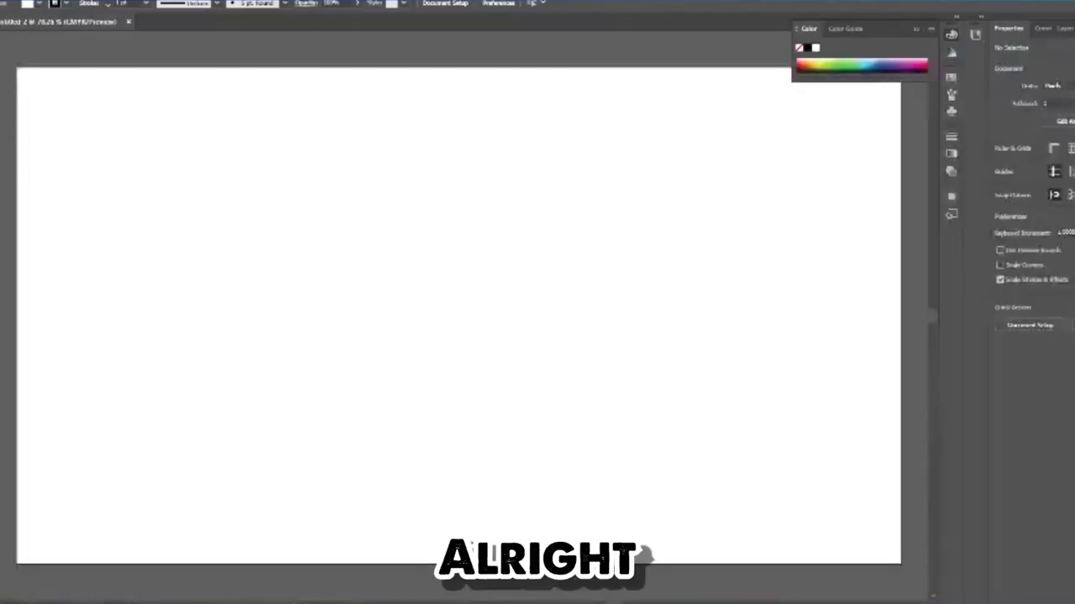
Step: Draw a rectangle about 492 px wide in the artboard's upper-left area and thicken its stroke
left_click_drag(56, 127, 95, 191)
left_click_drag(267, 275, 283, 280)
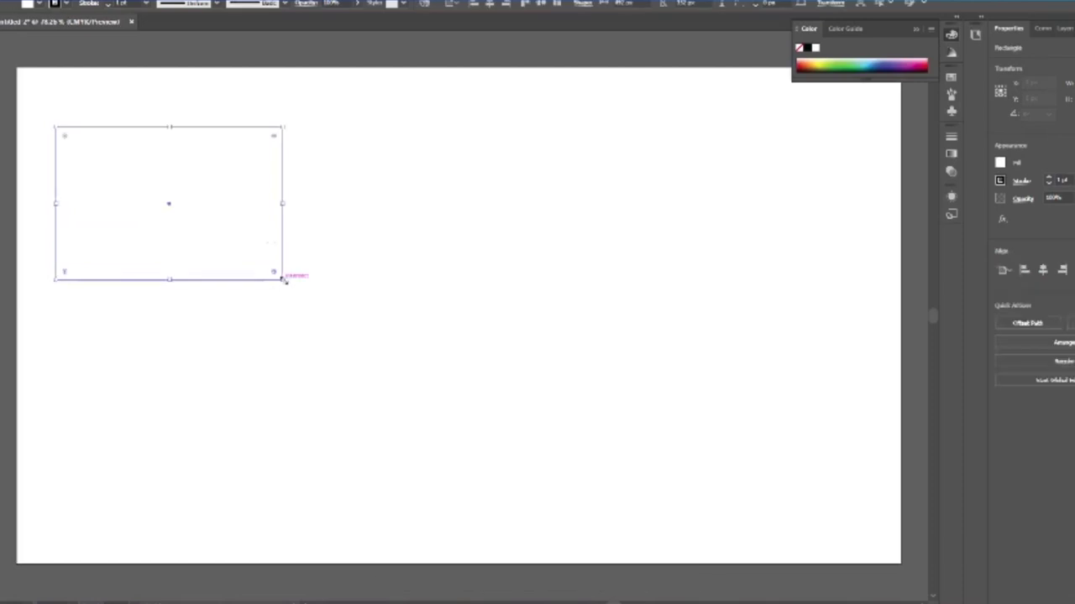
left_click(1049, 178)
left_click(1049, 178)
left_click(1050, 178)
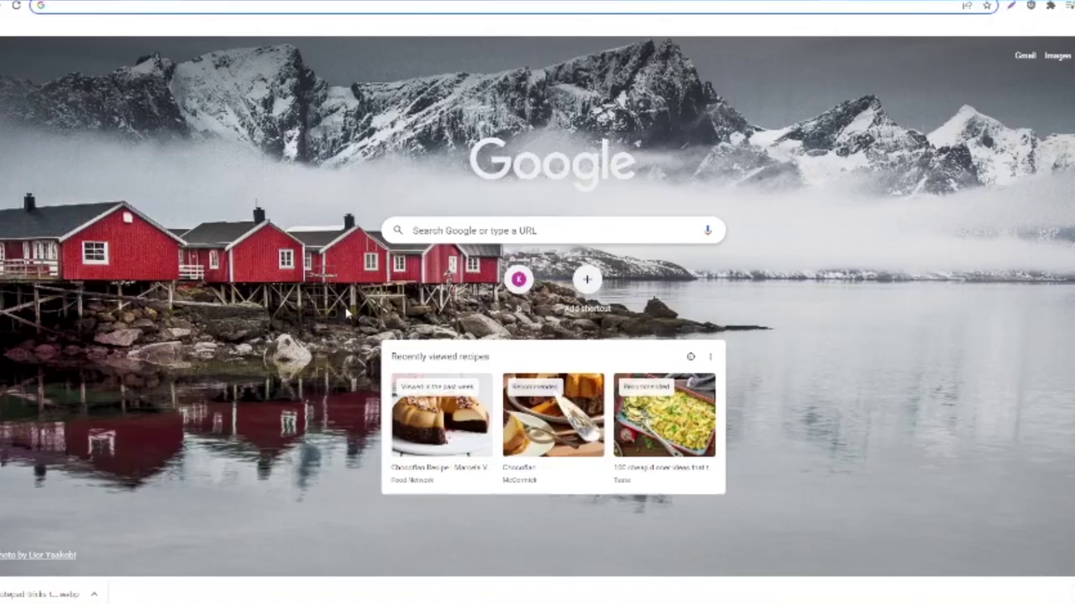
Step: Search Google Images for "twitch overlay site:dribbble.com" and examine the overlay layouts and themes for design inspiration
key("Return")
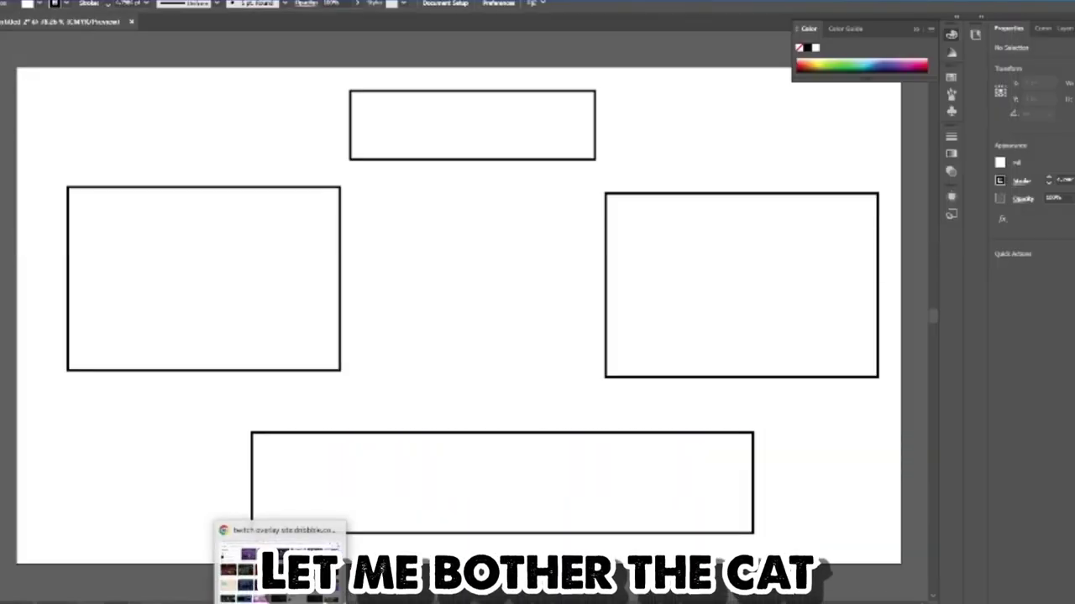
left_click(279, 564)
scroll(508, 353, "down", 4)
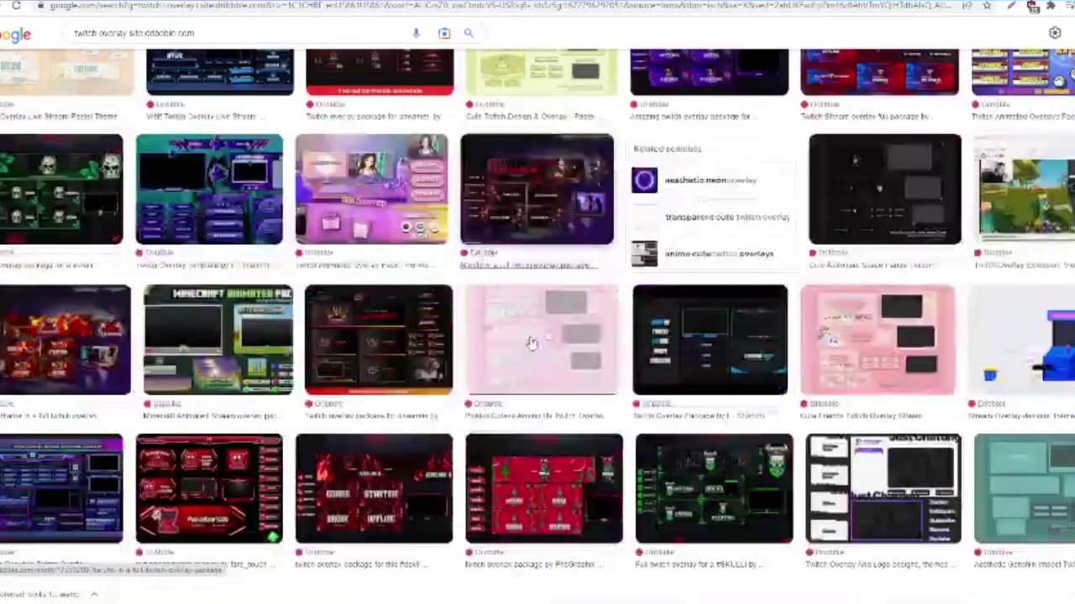
scroll(522, 344, "down", 1)
scroll(523, 342, "down", 4)
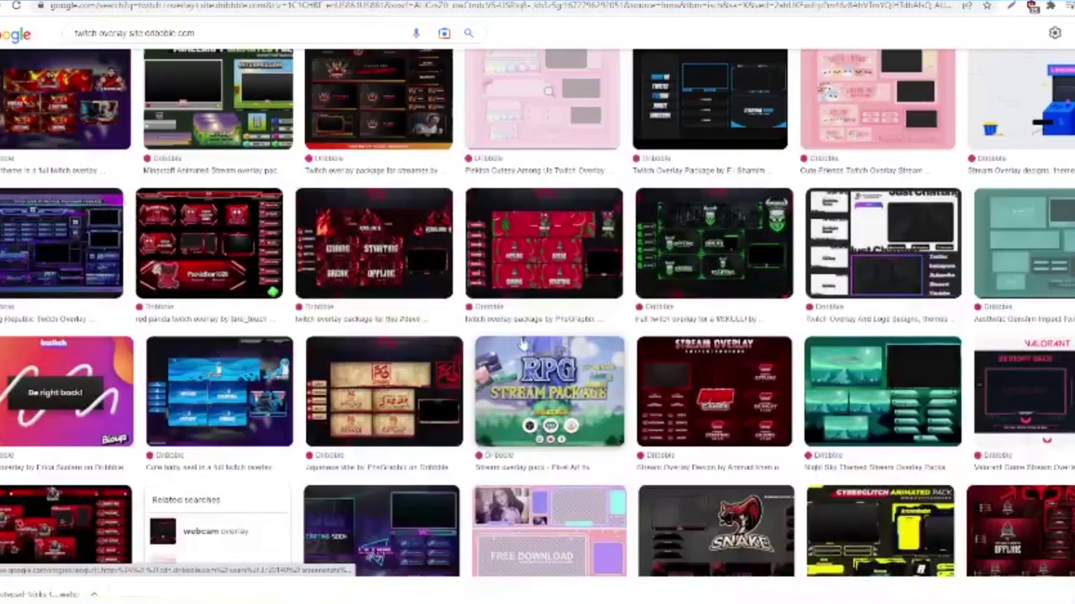
scroll(508, 346, "down", 7)
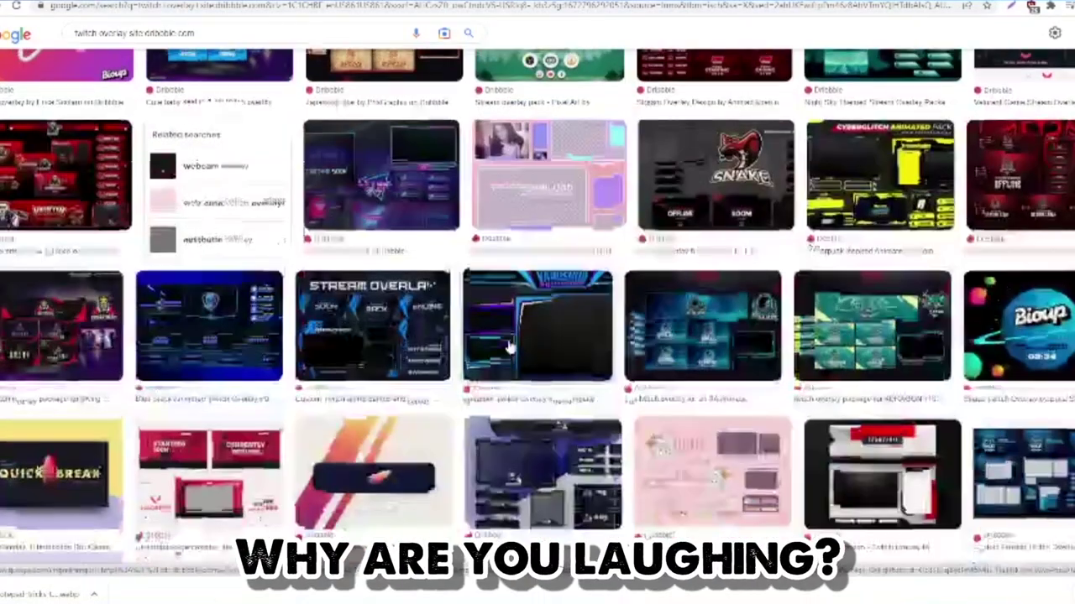
scroll(248, 493, "down", 1)
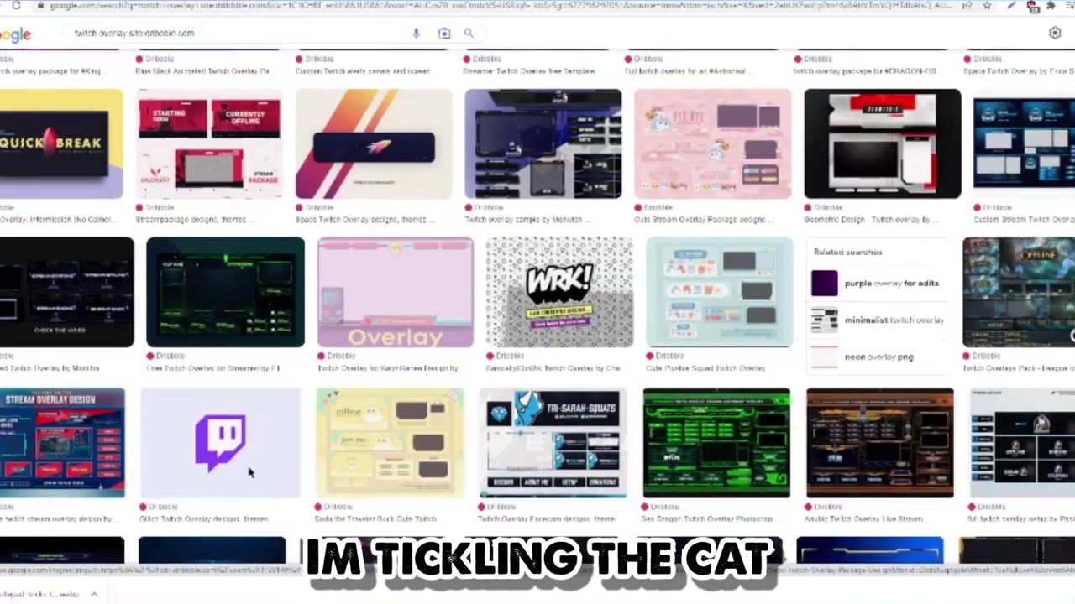
left_click(1041, 237)
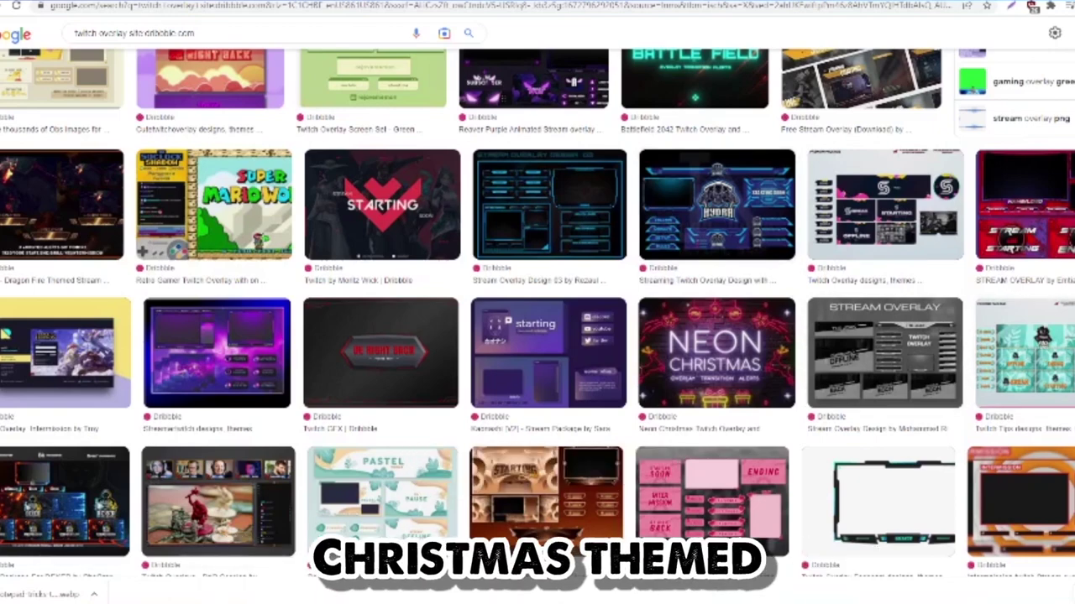
scroll(538, 313, "down", 10)
scroll(537, 314, "up", 1)
scroll(537, 327, "up", 2)
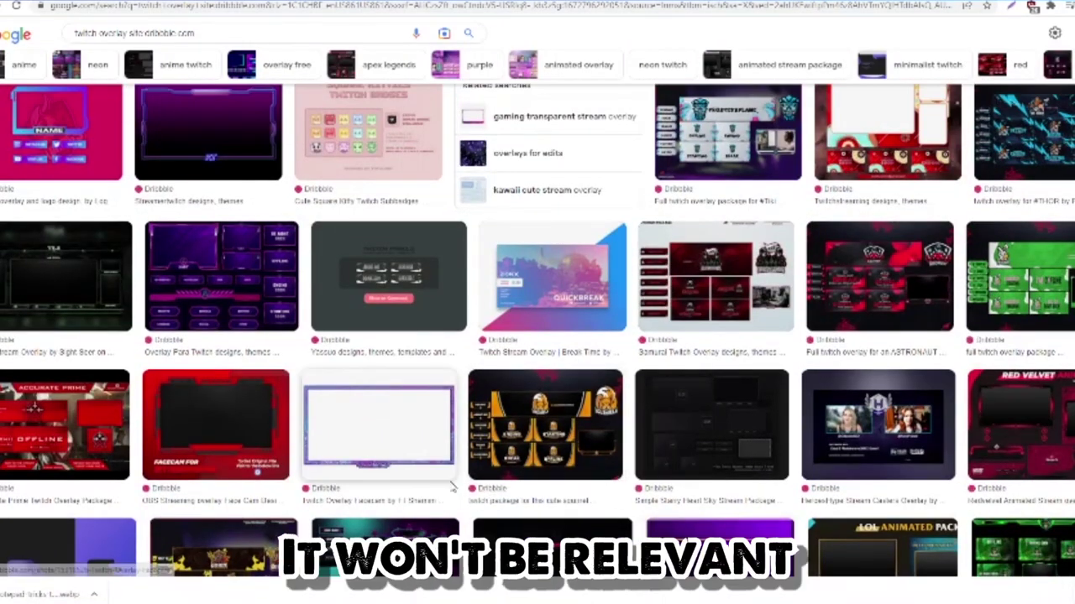
scroll(490, 500, "down", 10)
scroll(451, 489, "down", 2)
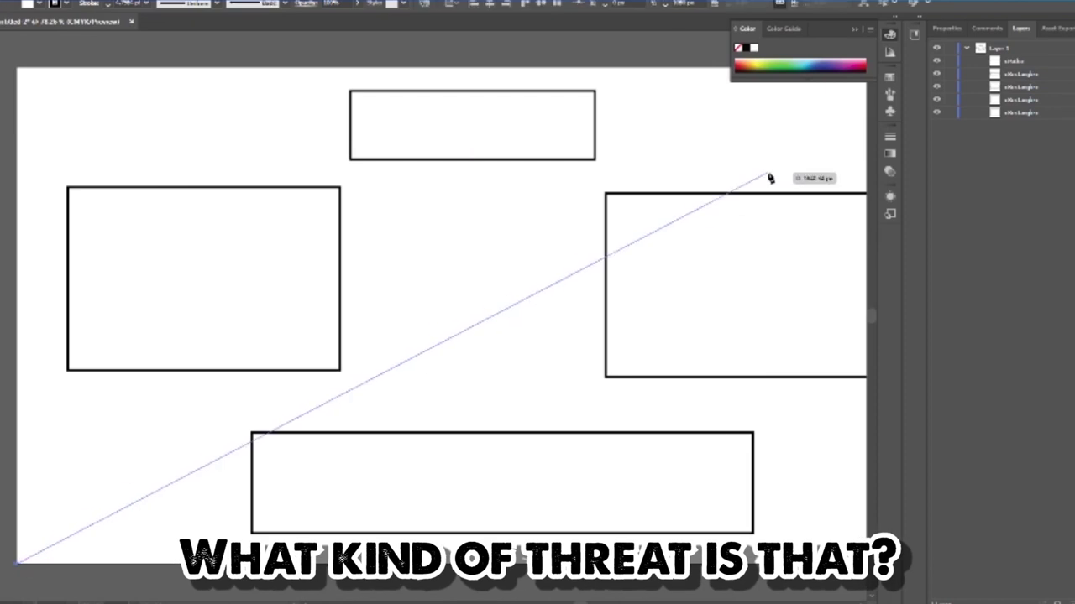
Step: Return to Illustrator and stop the pen path that starts at the artboard's lower-left corner
key("Escape")
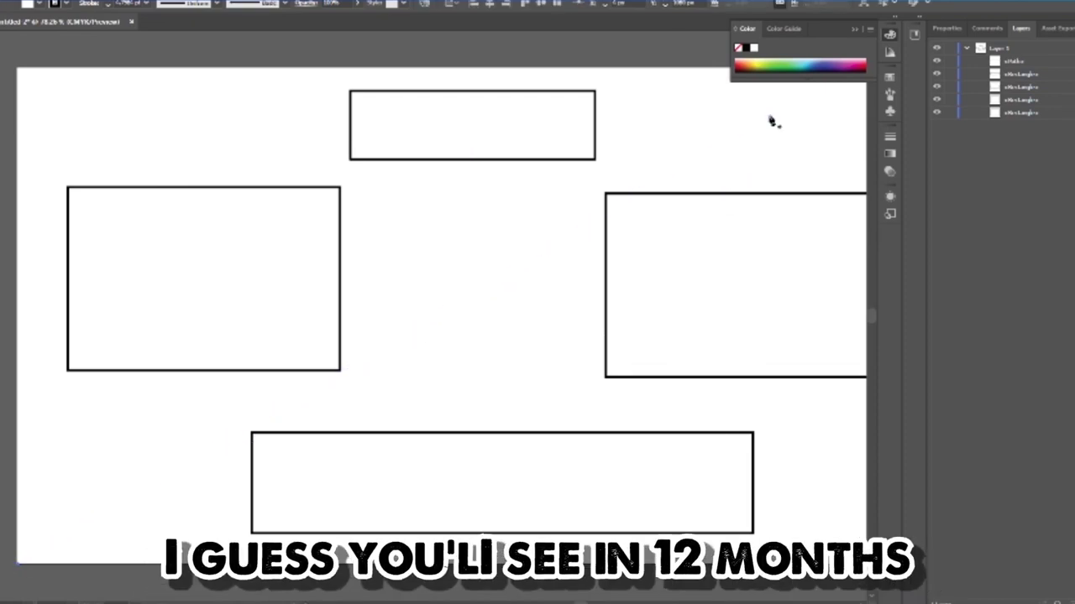
key("ctrl+minus")
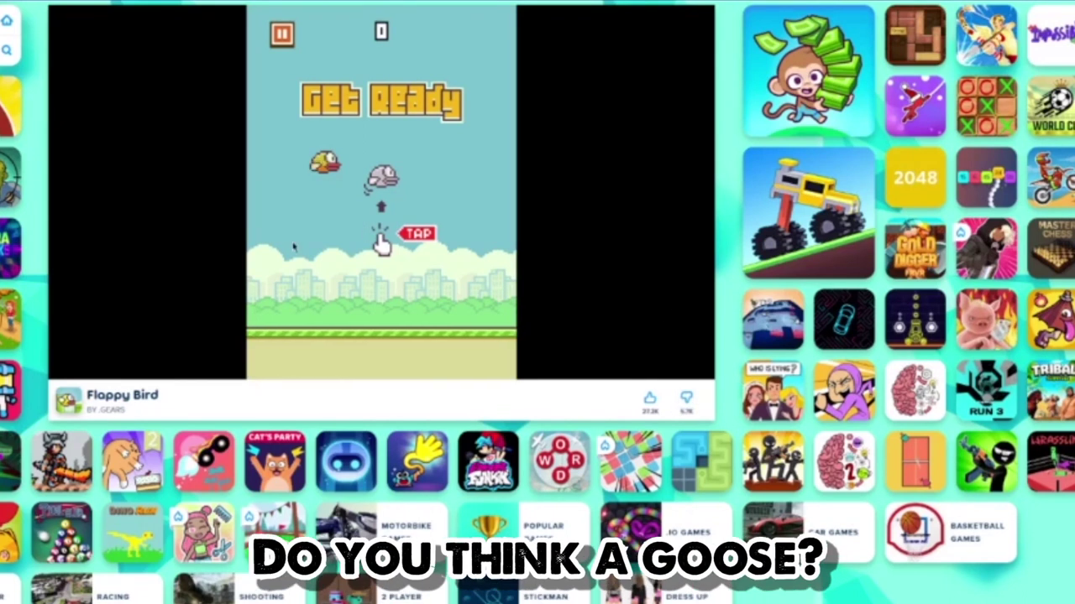
left_click(421, 231)
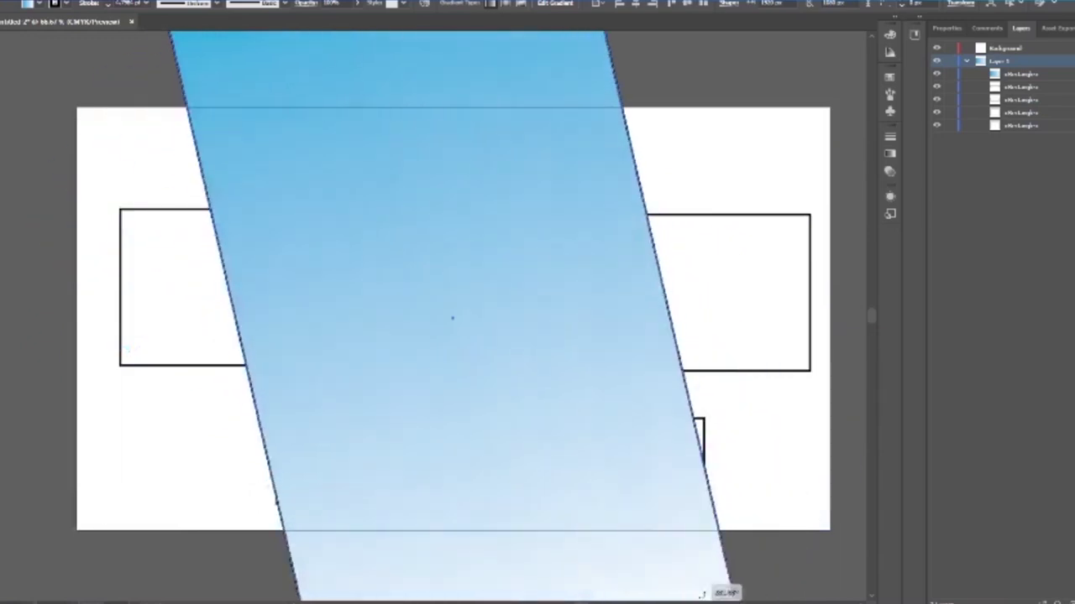
Step: Try rotating the full-artboard rectangle with the blue gradient, then undo the last rotation
left_click_drag(597, 567, 571, 14)
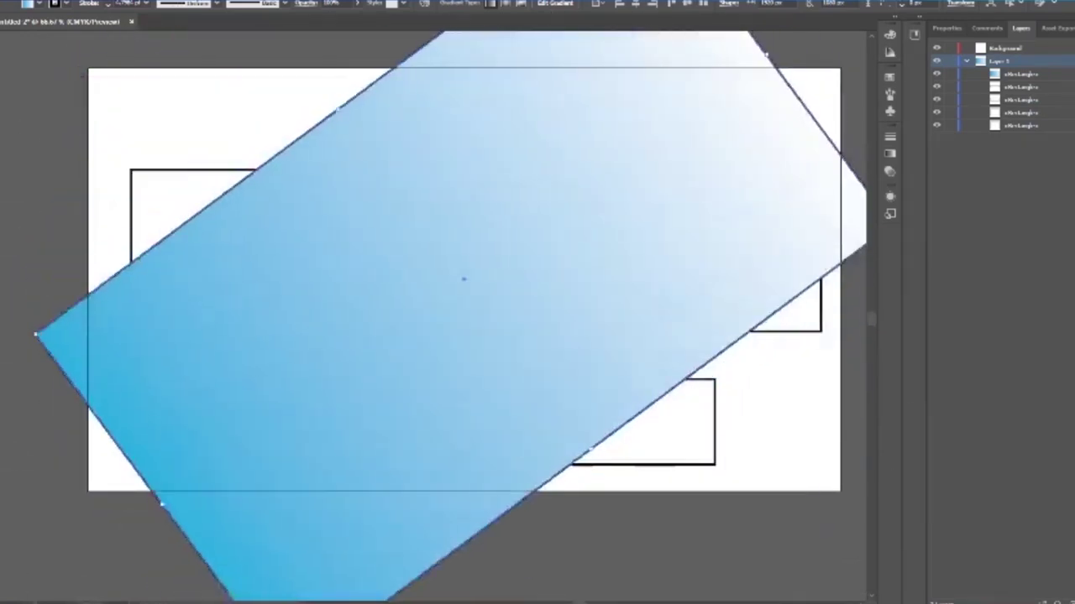
key("ctrl+z")
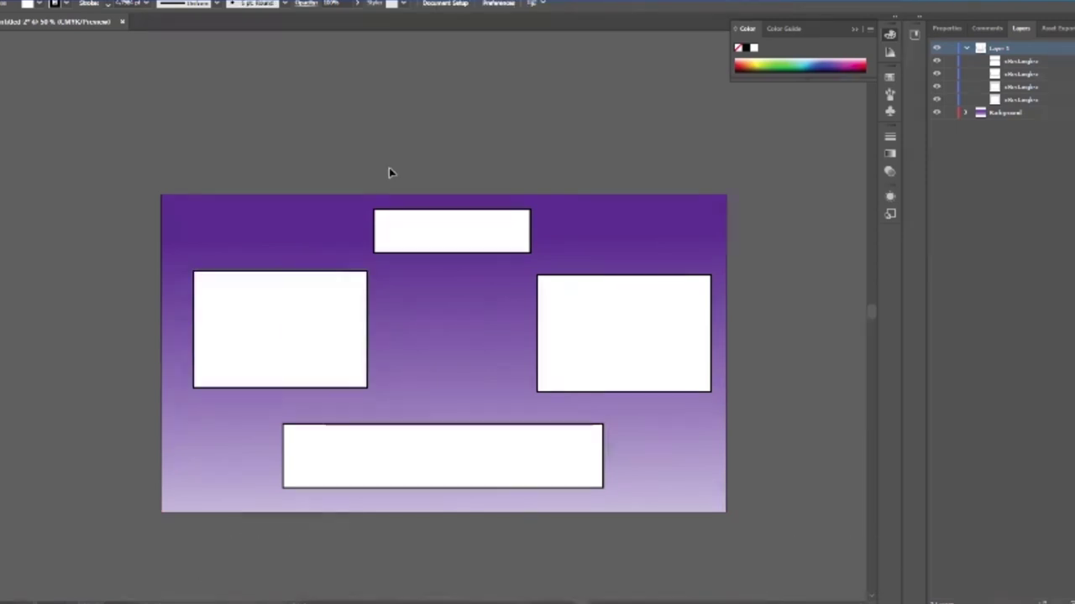
Step: Select the left frame's white rectangle and round its corners
left_click(319, 304)
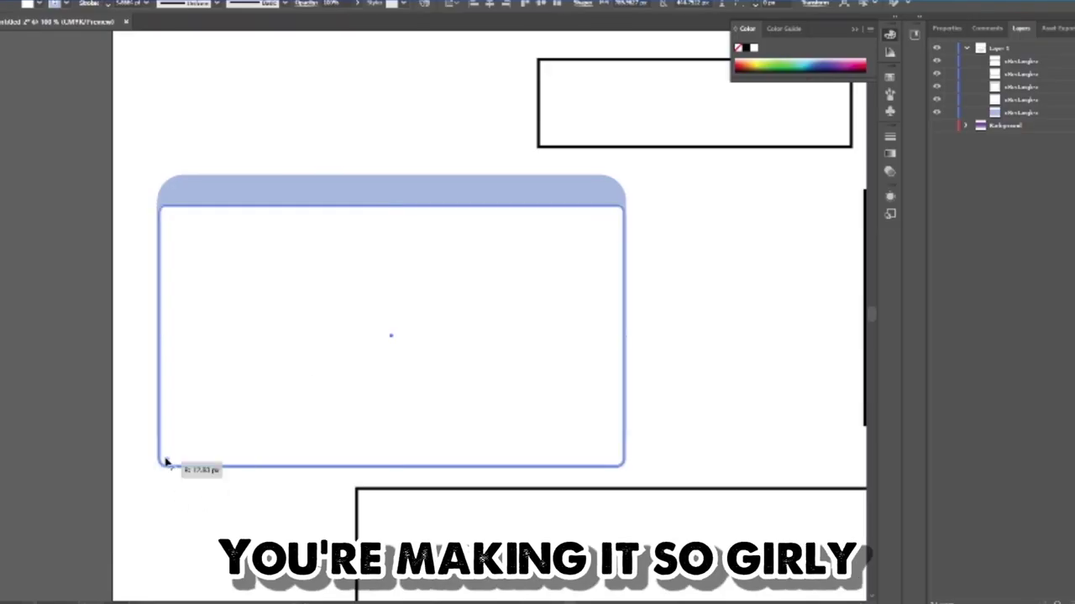
left_click_drag(169, 455, 178, 241)
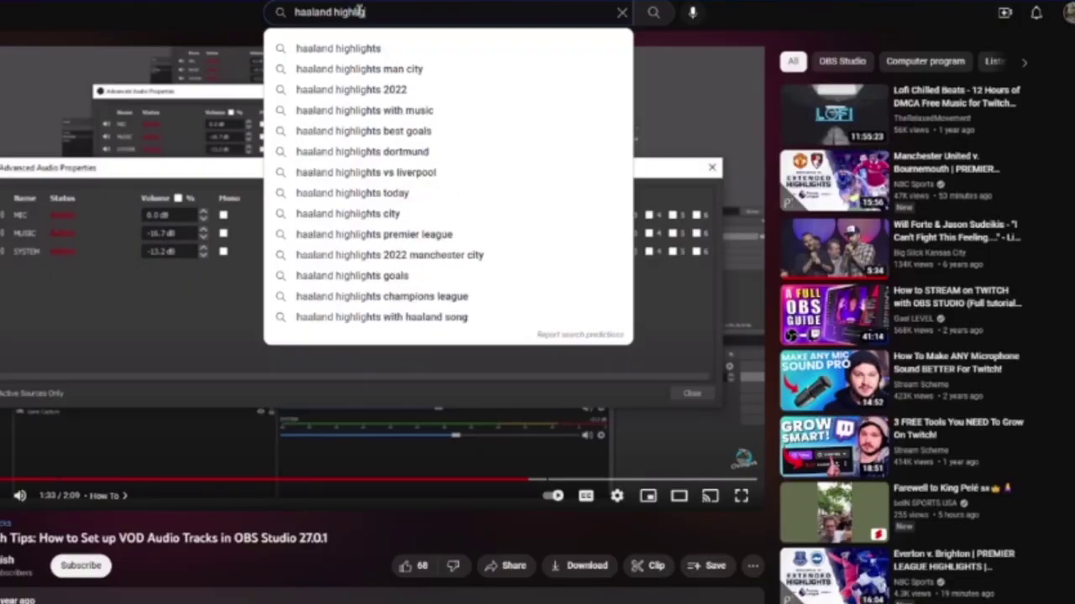
Step: Search YouTube for "haaland highlights" and watch the video "Erling Haaland All 49 Goals 2022" in full screen
type("hts")
key("Return")
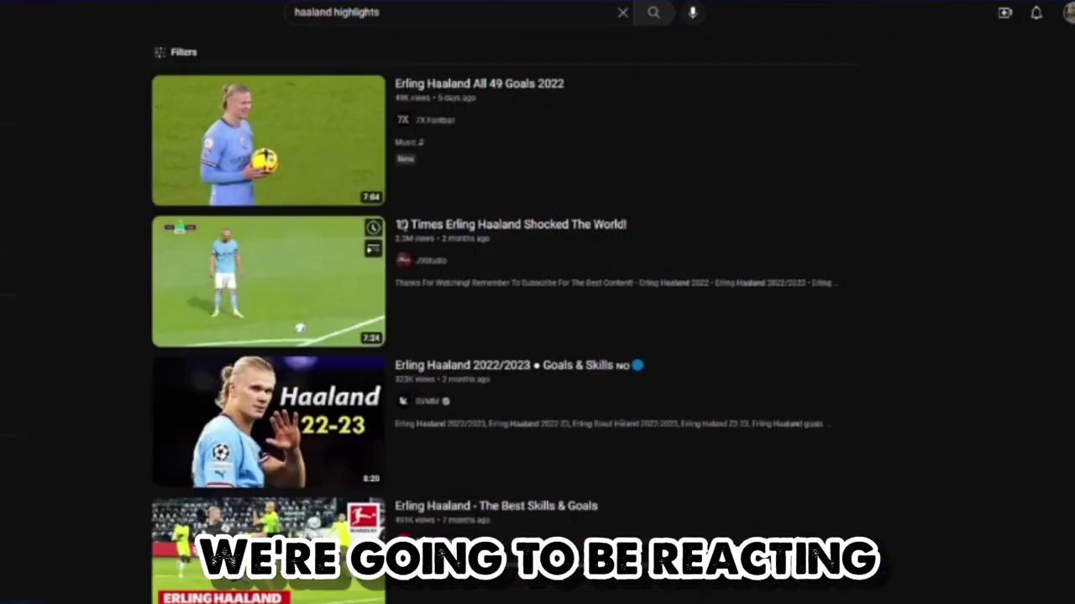
left_click(286, 135)
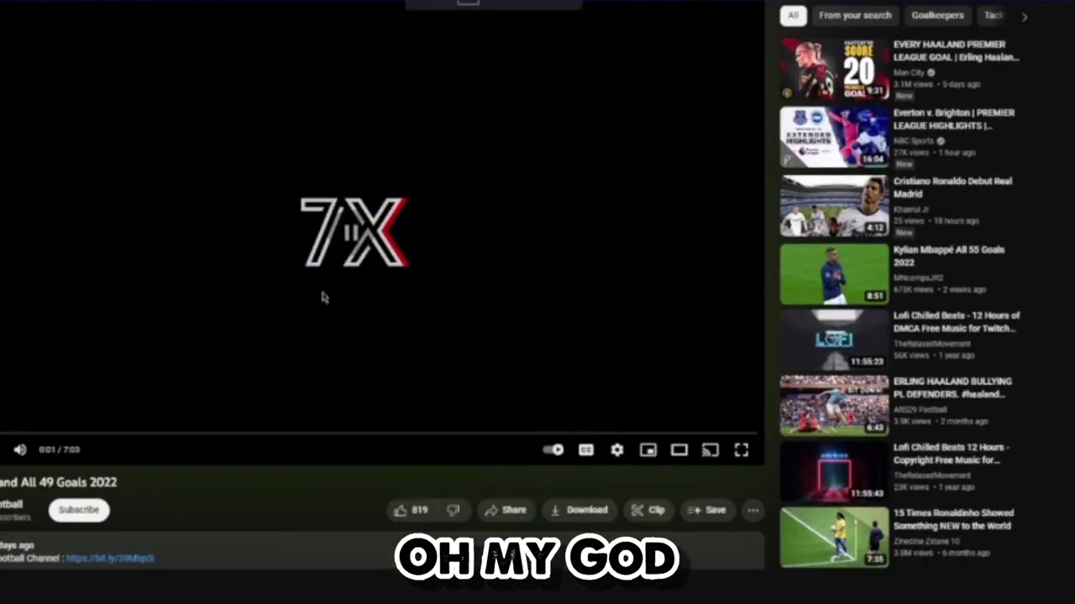
double_click(324, 299)
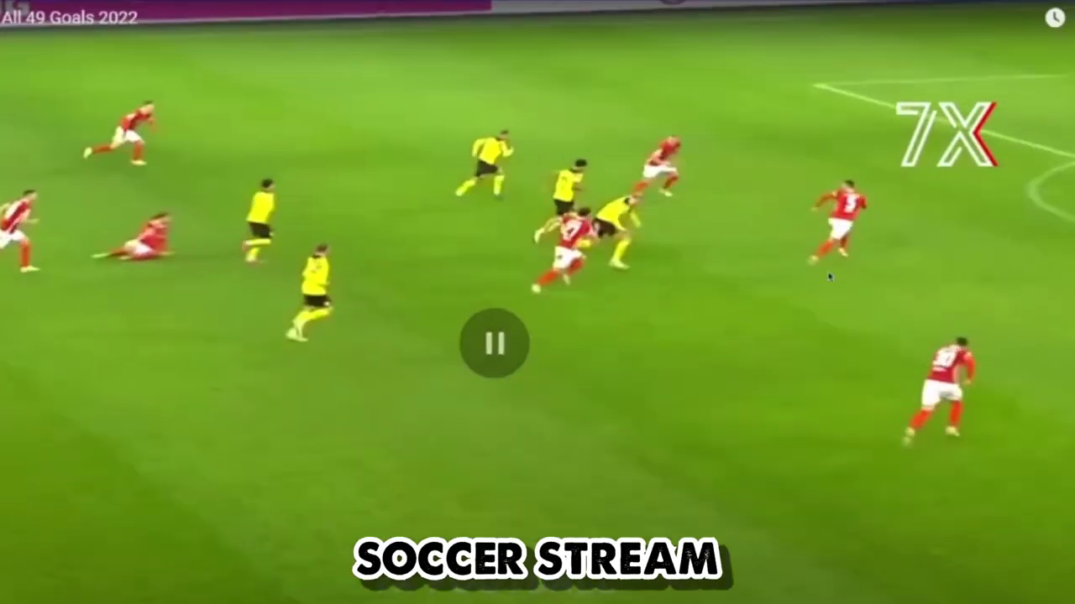
double_click(828, 274)
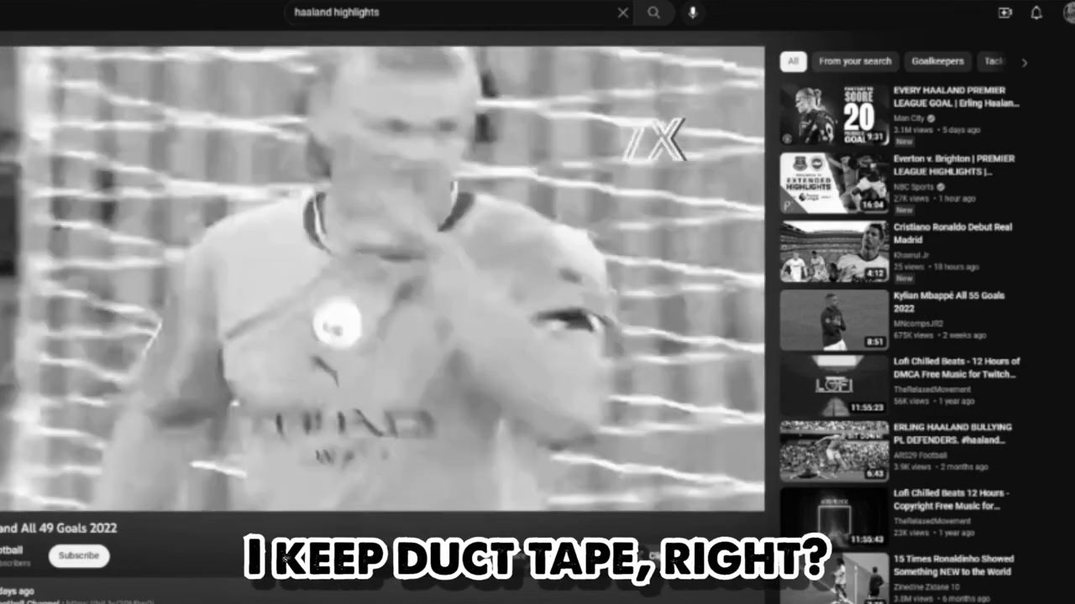
mouse_move(307, 461)
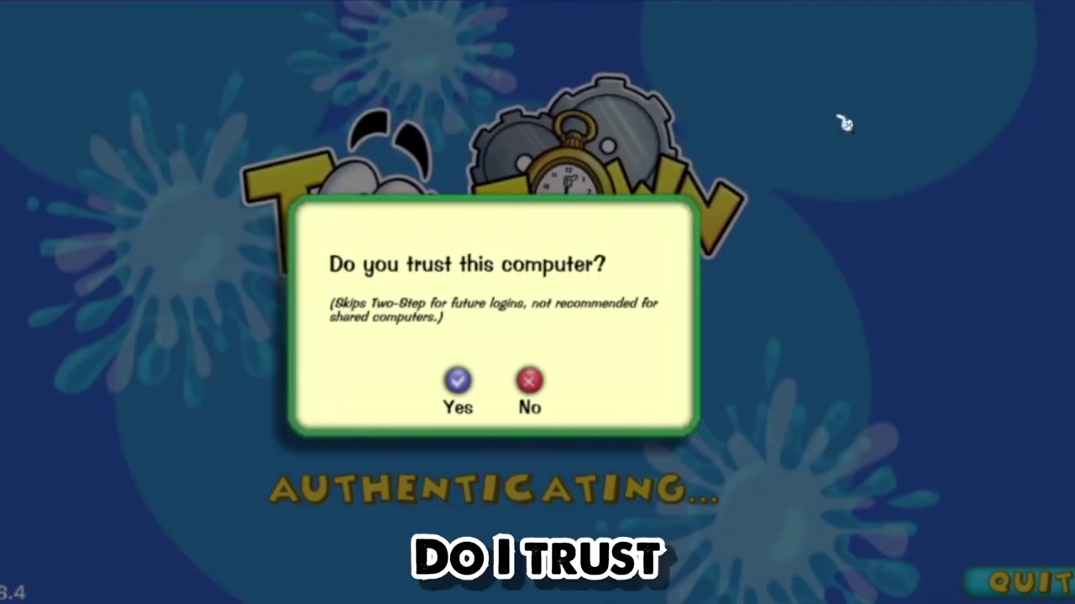
Step: Mark this computer as trusted for future Toontown logins and dismiss the new cattlelog notice
left_click(458, 382)
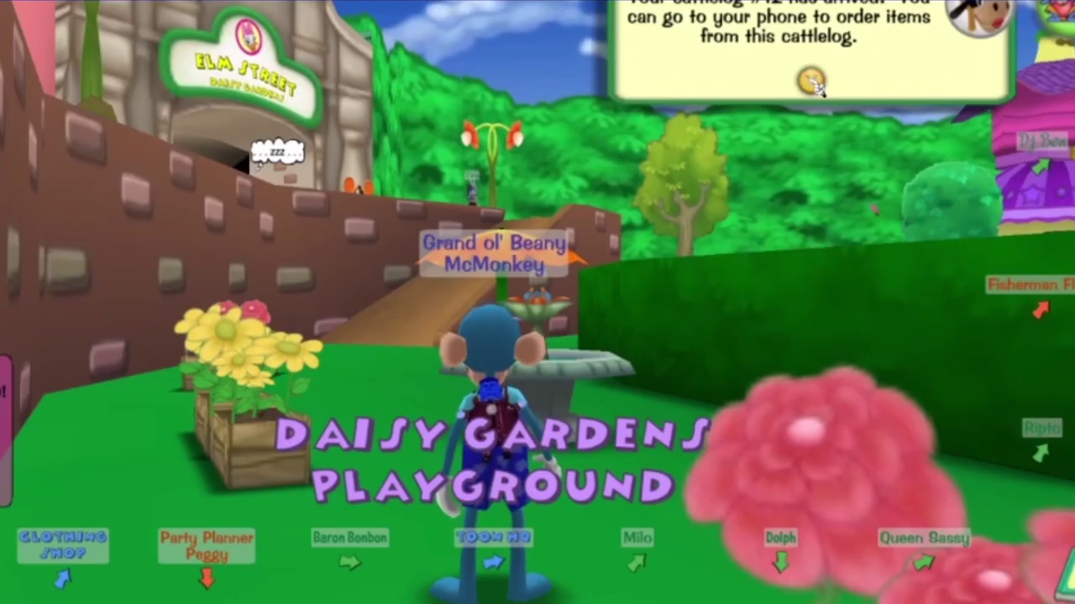
left_click(813, 81)
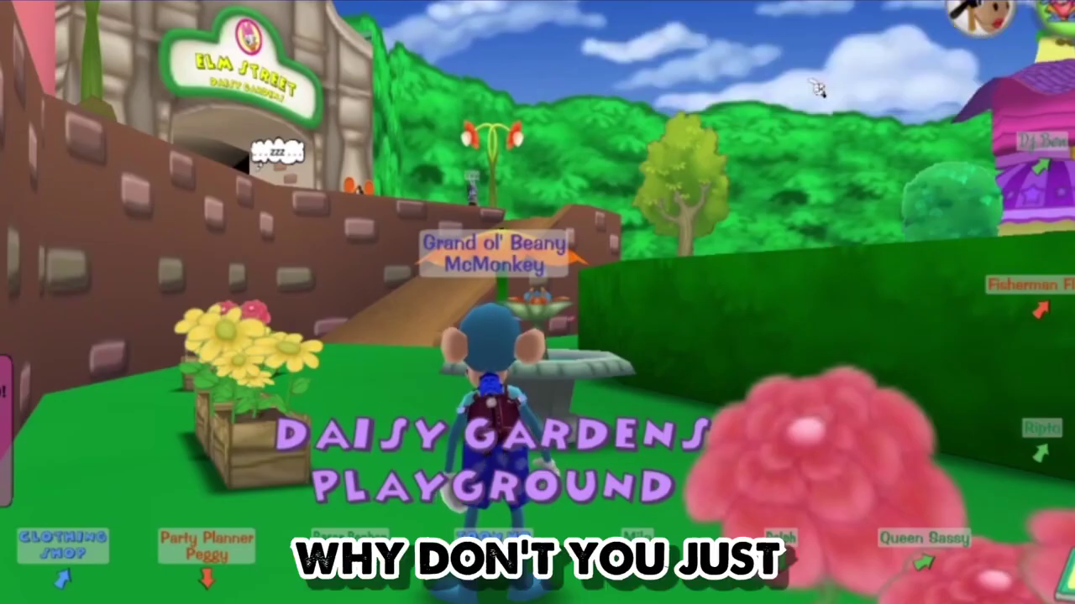
key("Left")
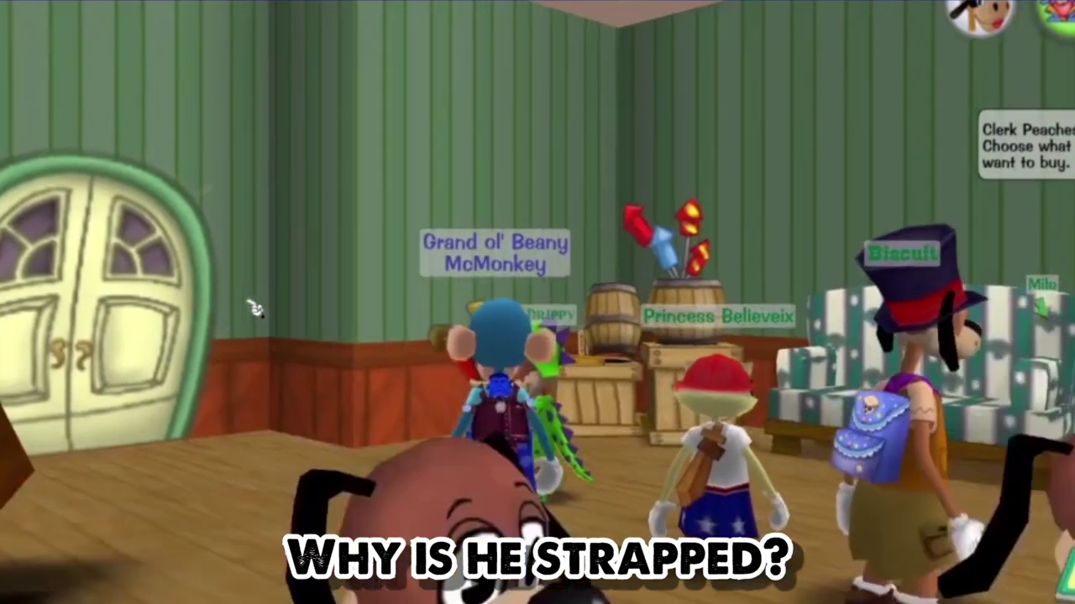
key("Right")
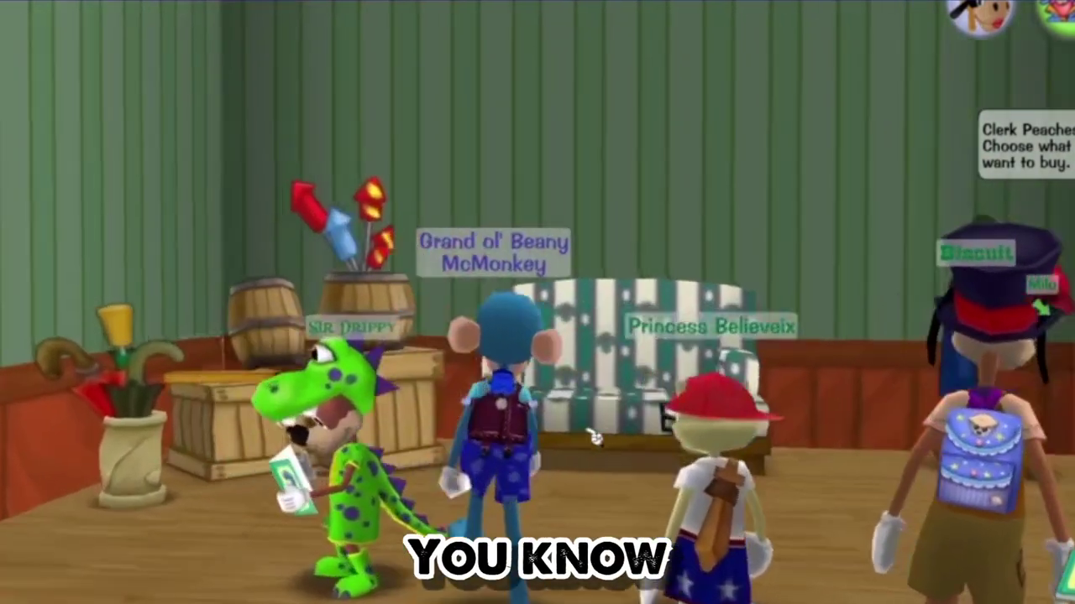
key("Left")
key("Up")
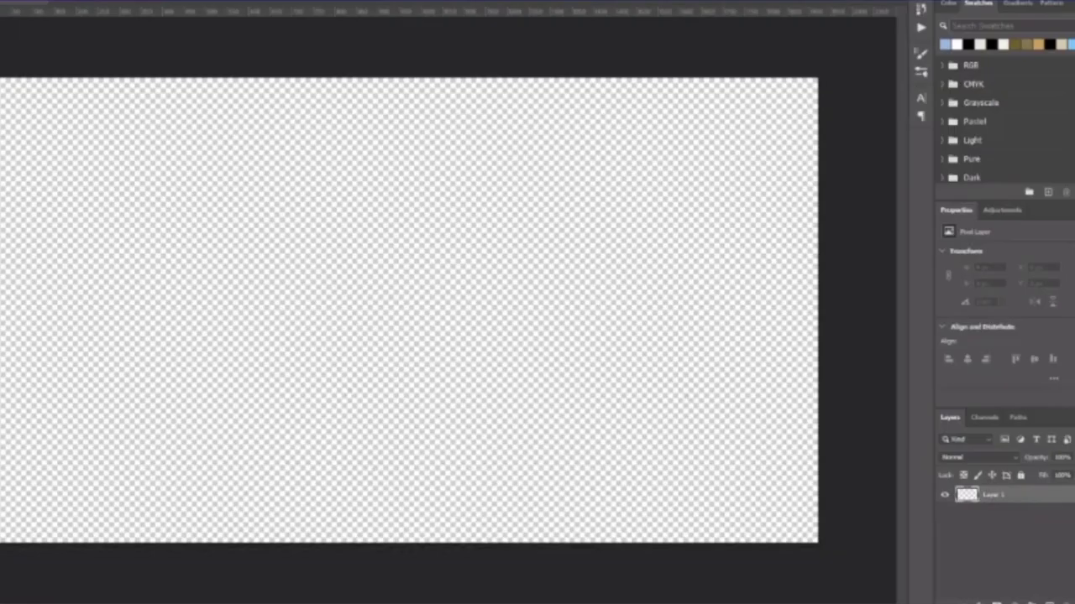
mouse_move(114, 599)
left_click(61, 571)
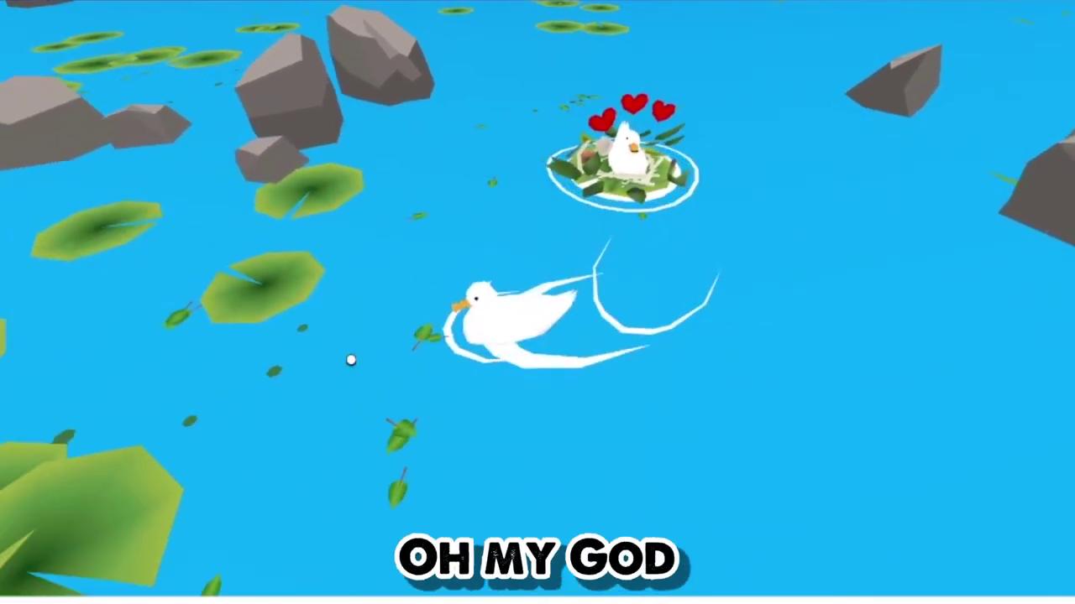
left_click_drag(632, 198, 914, 249)
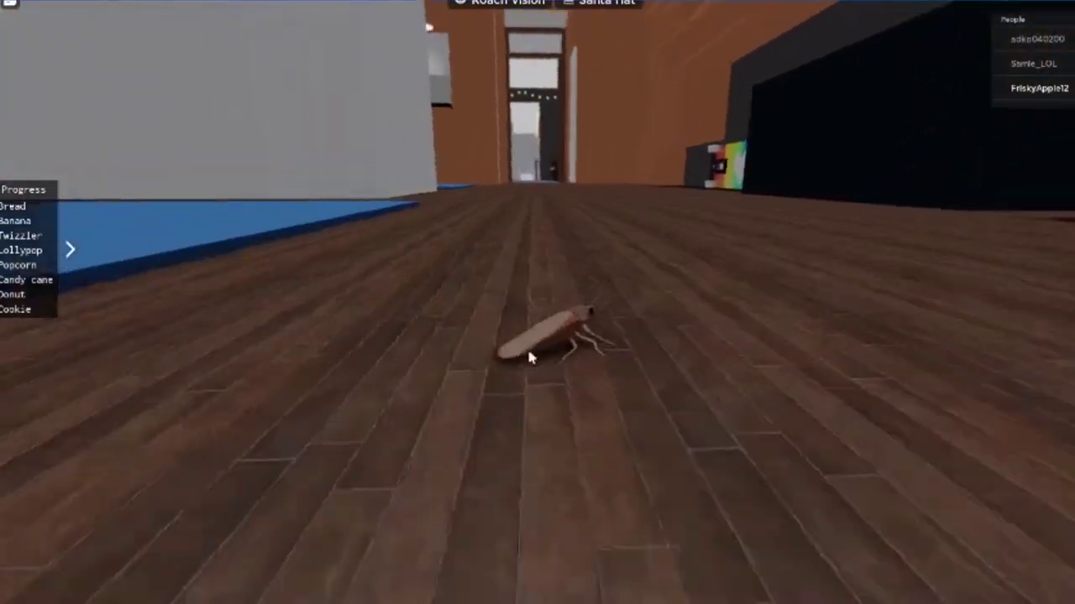
key("Right")
key("w")
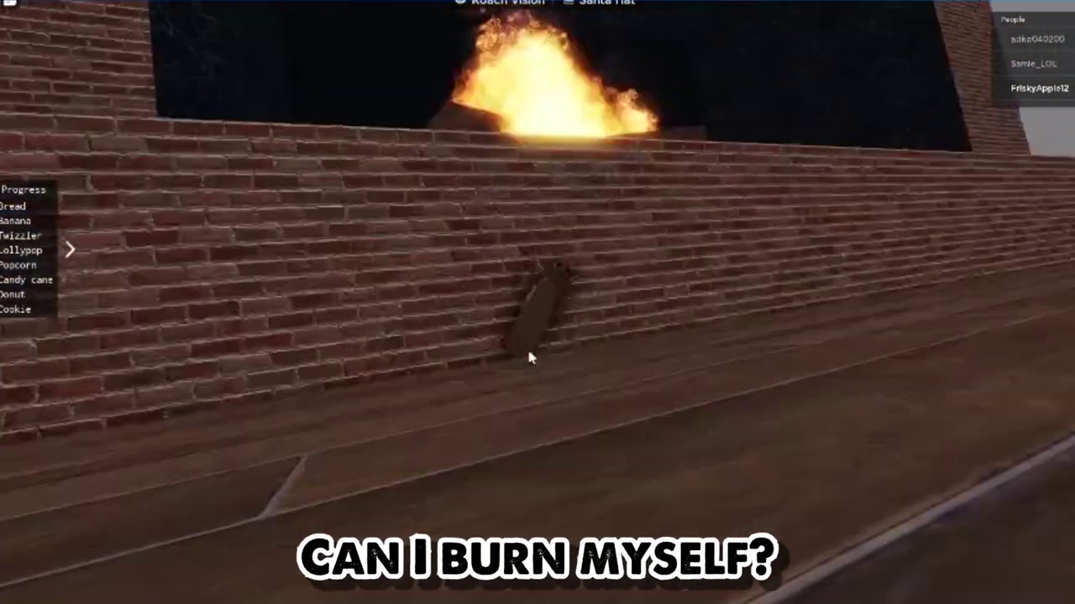
key("w")
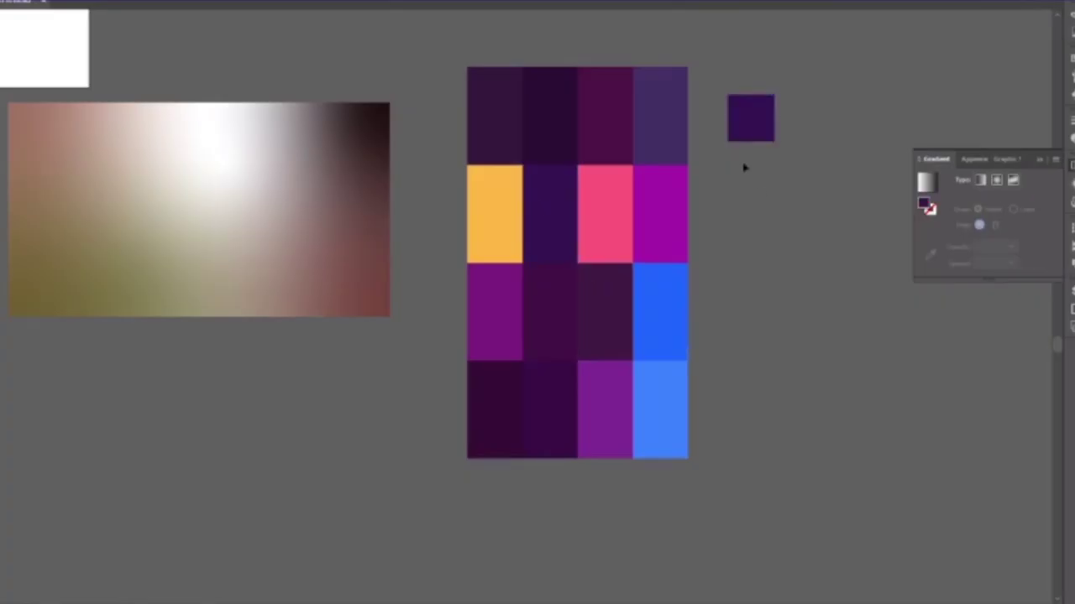
Step: Resize the yellow stroke line below the main stream area so its faded end extends past the area's edge
scroll(745, 160, "up", 2)
scroll(745, 160, "down", 1)
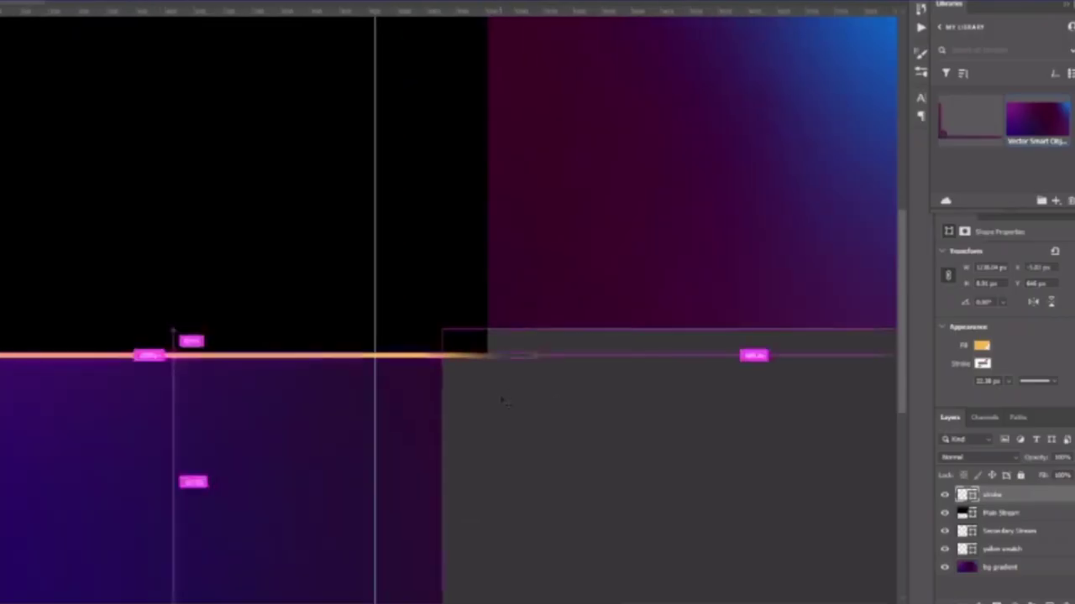
key("ctrl+t")
scroll(499, 367, "up", 3)
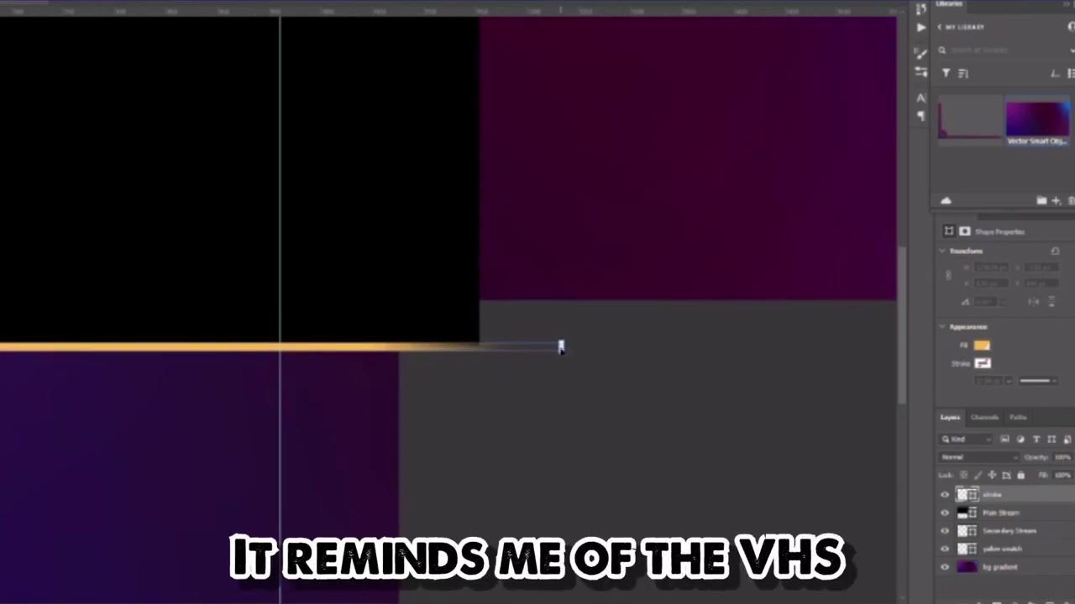
Step: Switch to the VHS theatre image results and preview "Coming Soon to Theaters" and "This message on DVDs" for reference
scroll(560, 346, "up", 2)
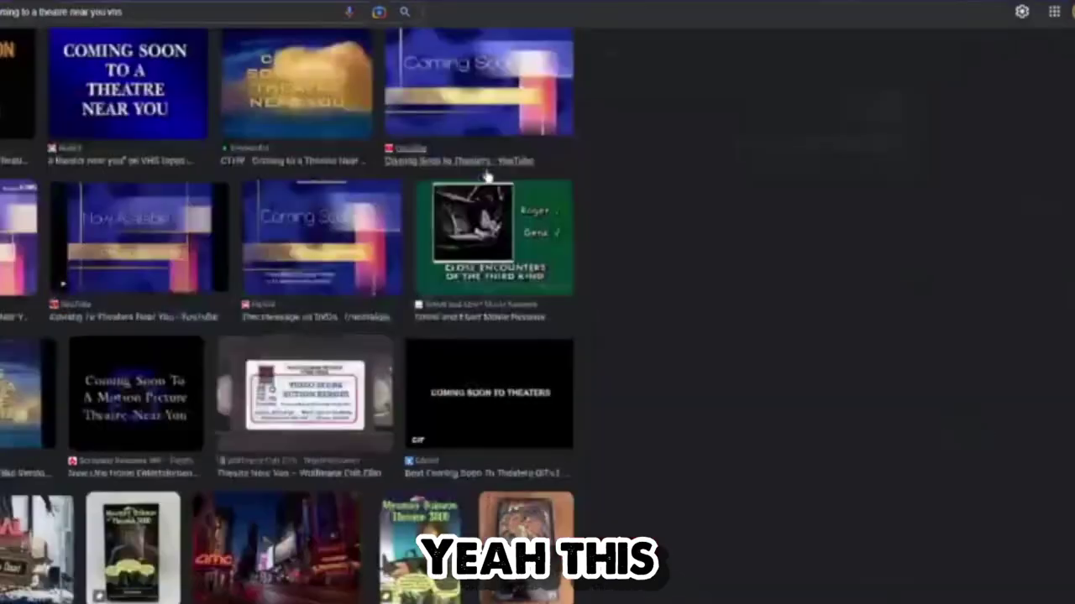
left_click(480, 168)
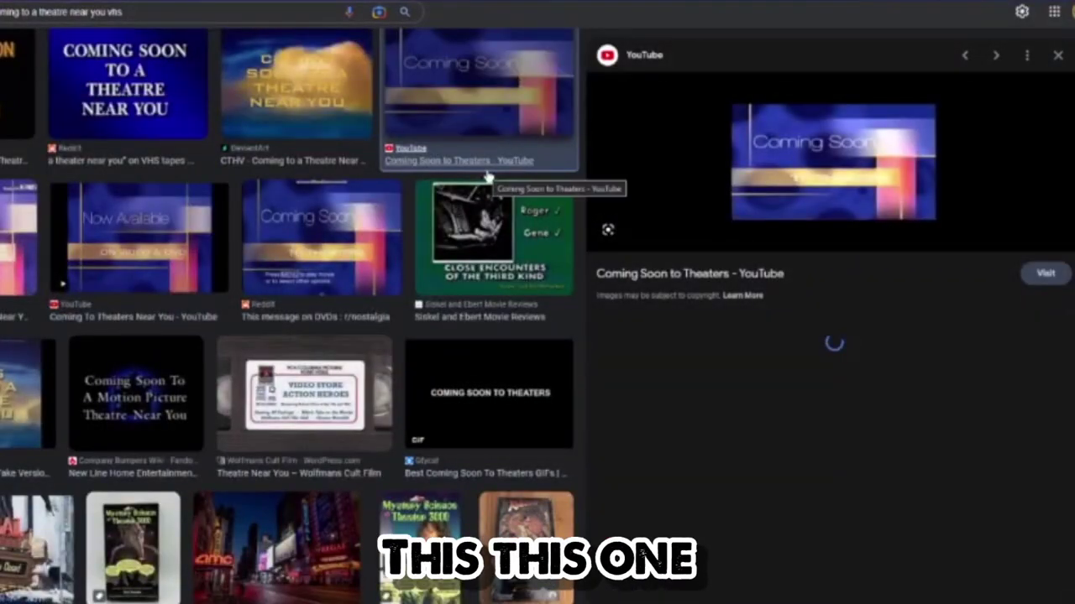
left_click(308, 240)
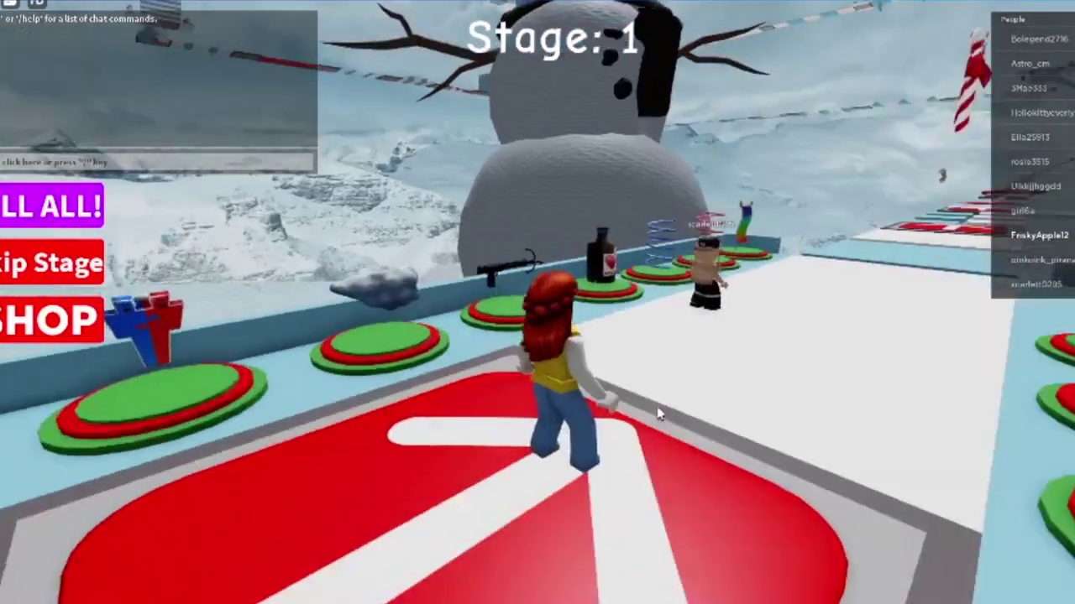
Step: Switch to the Roblox obstacle course and run the avatar over the stage 1 platforms to the stage 2 checkpoint
key("w")
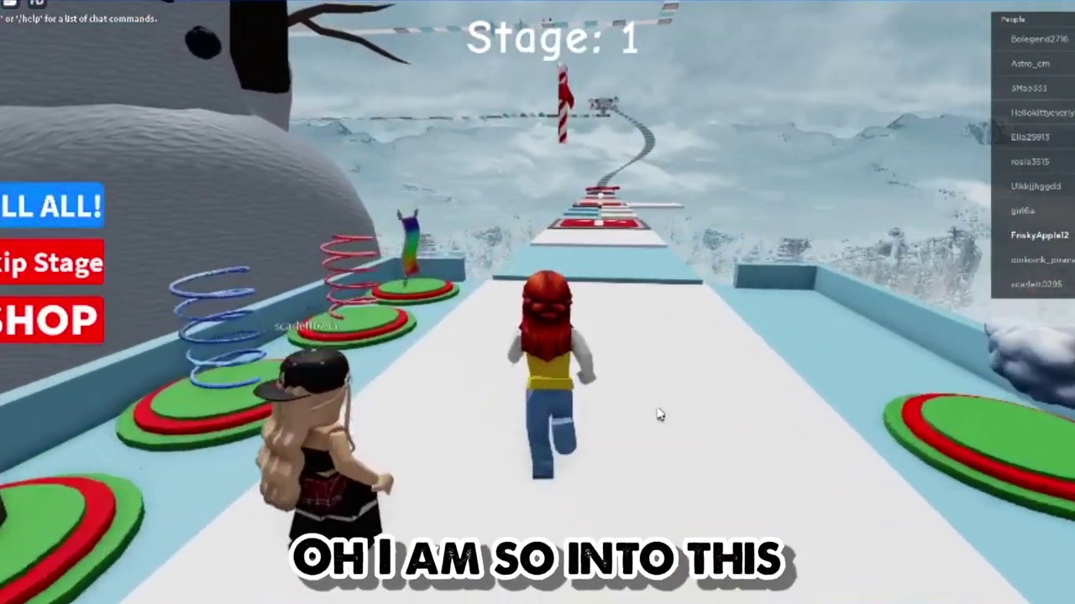
key("w")
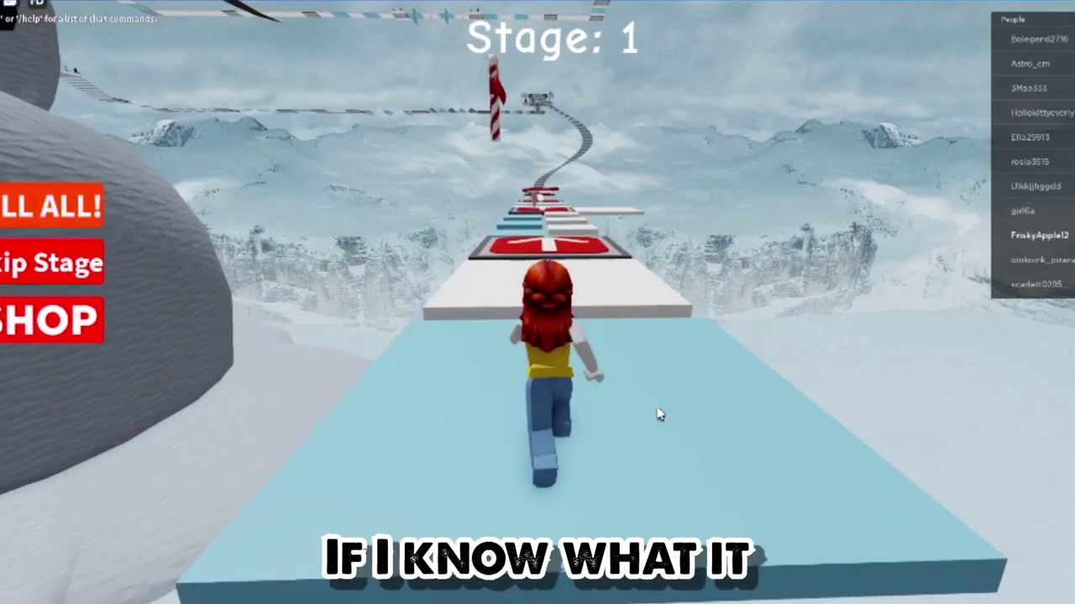
key("space")
key("Left")
key("w")
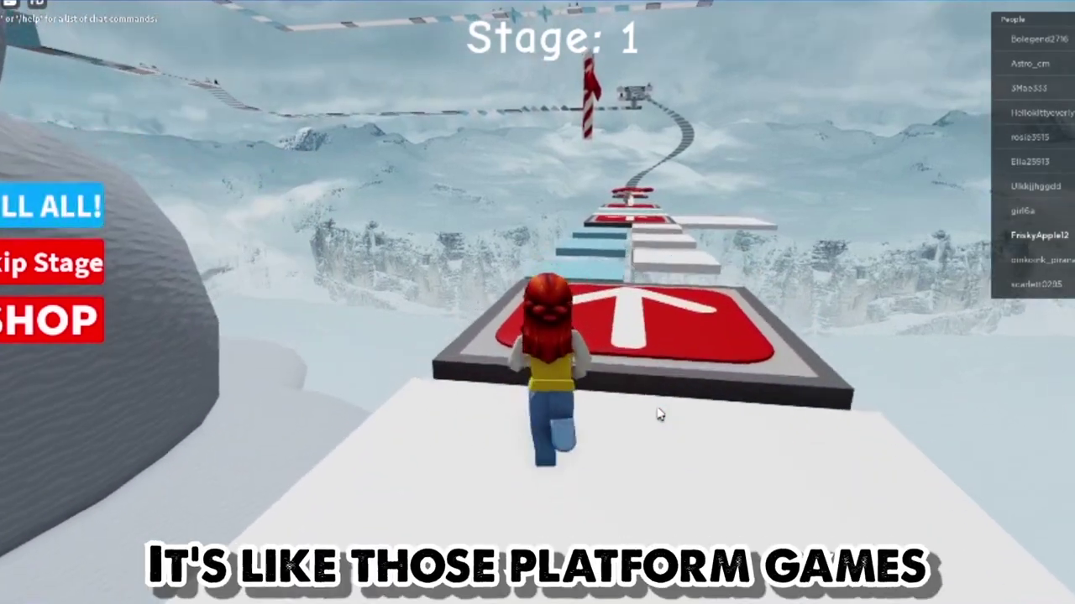
key("w")
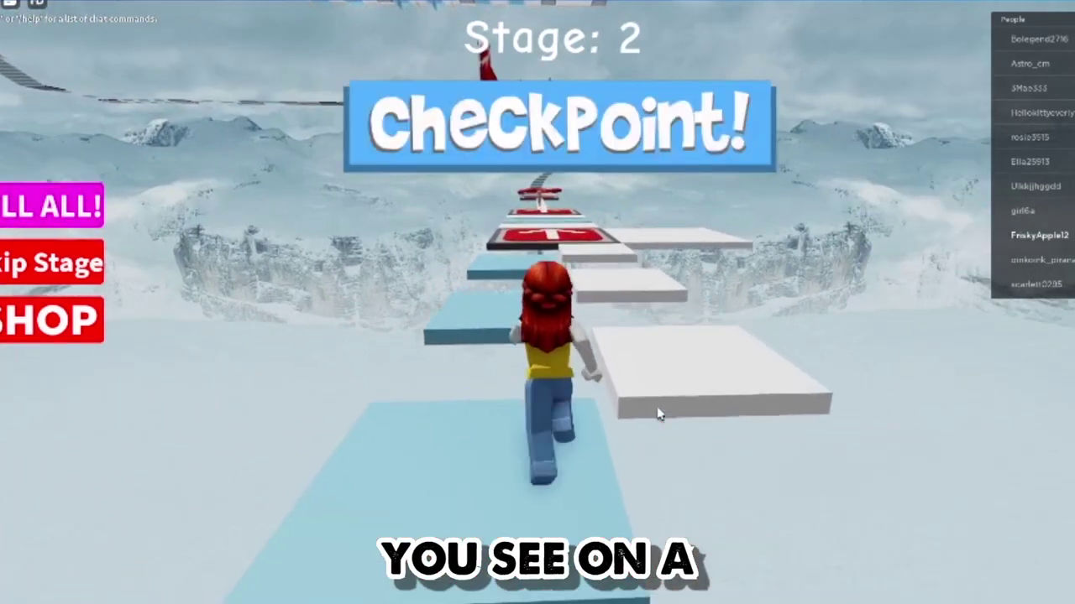
Step: Turn the avatar toward the blue and white stage 2 platforms and jump ahead onto them
key("space")
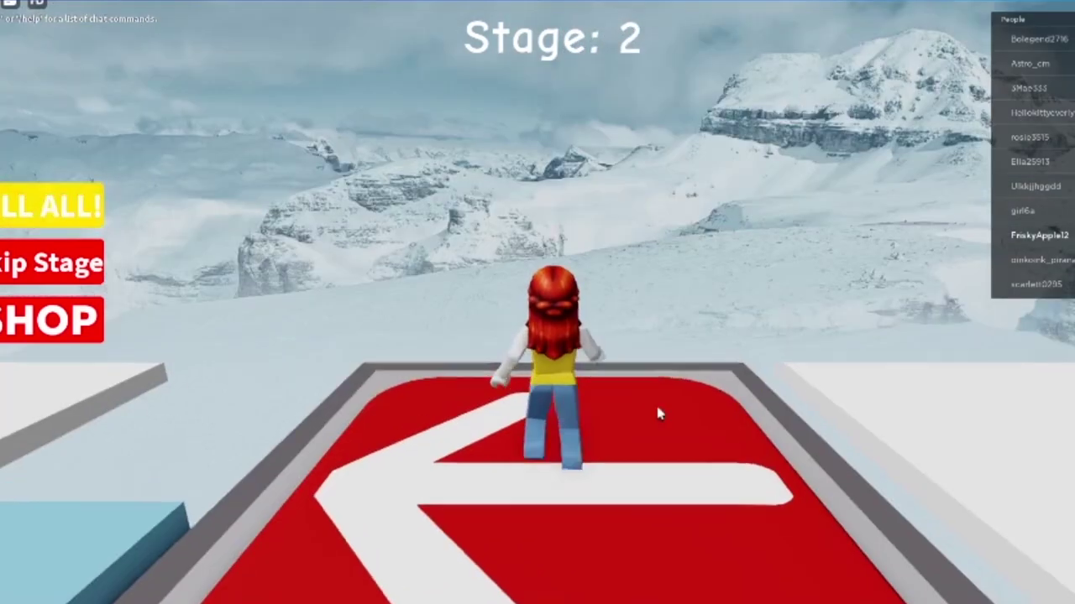
key("Left")
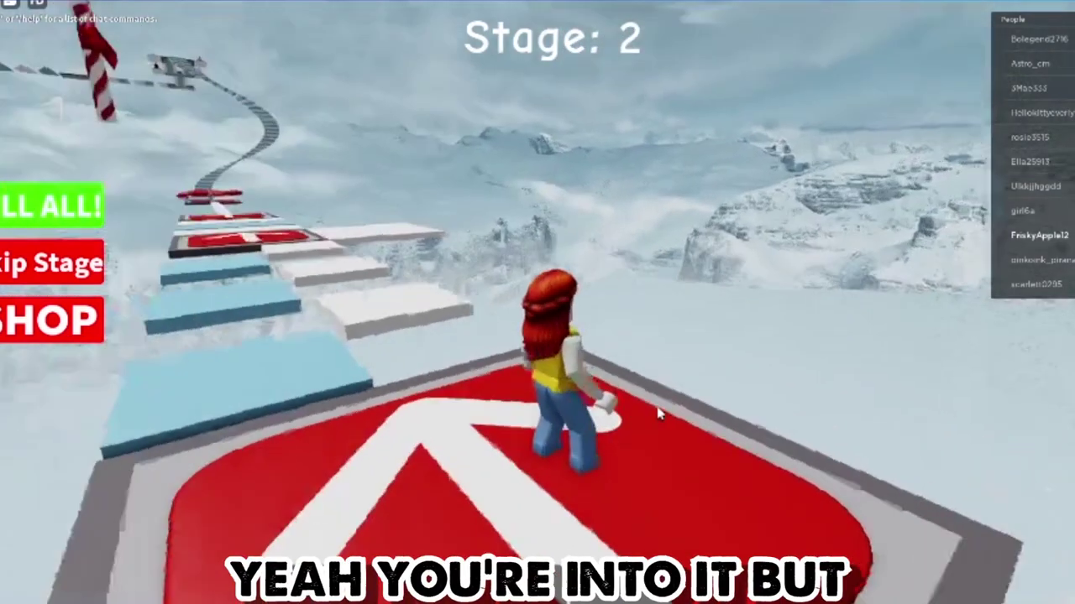
key("w")
key("space")
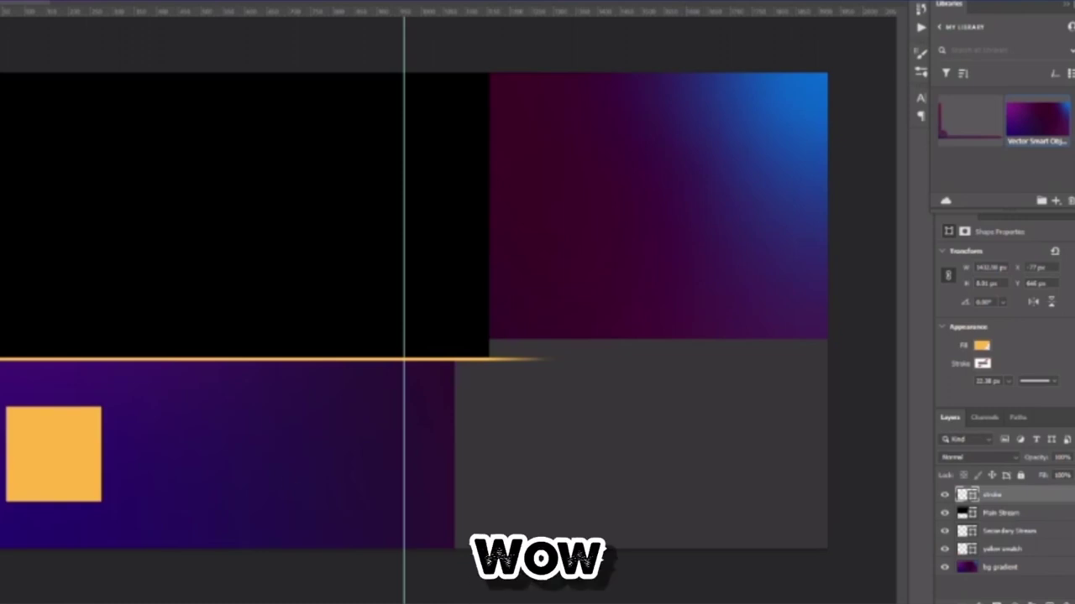
mouse_move(75, 603)
mouse_move(91, 582)
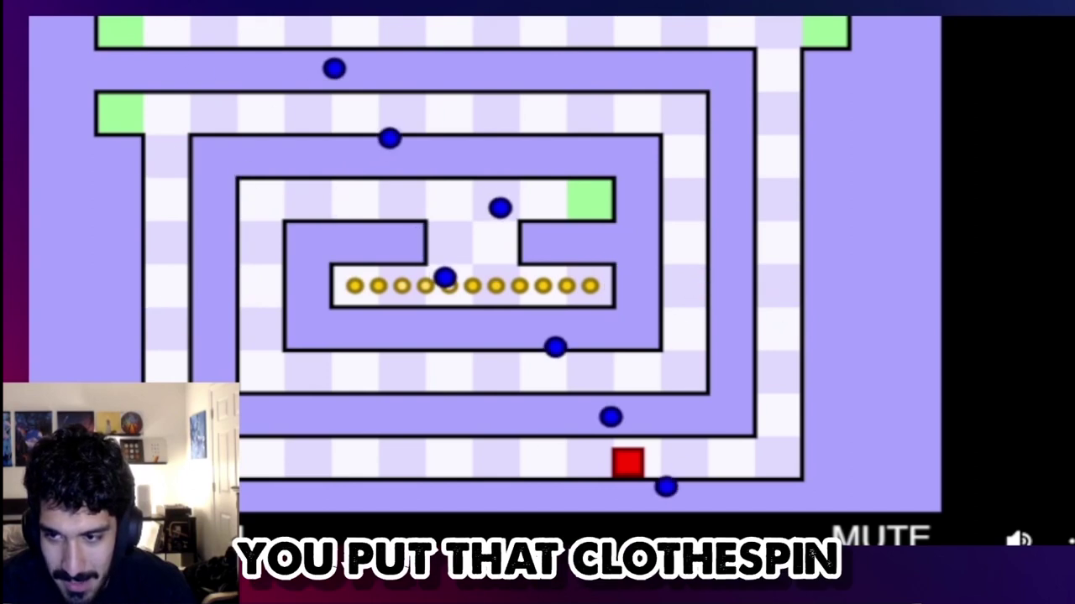
Step: Guide the red square through the spiral maze corridors past the moving blue dots in World's Hardest Game
key("Left")
key("Left")
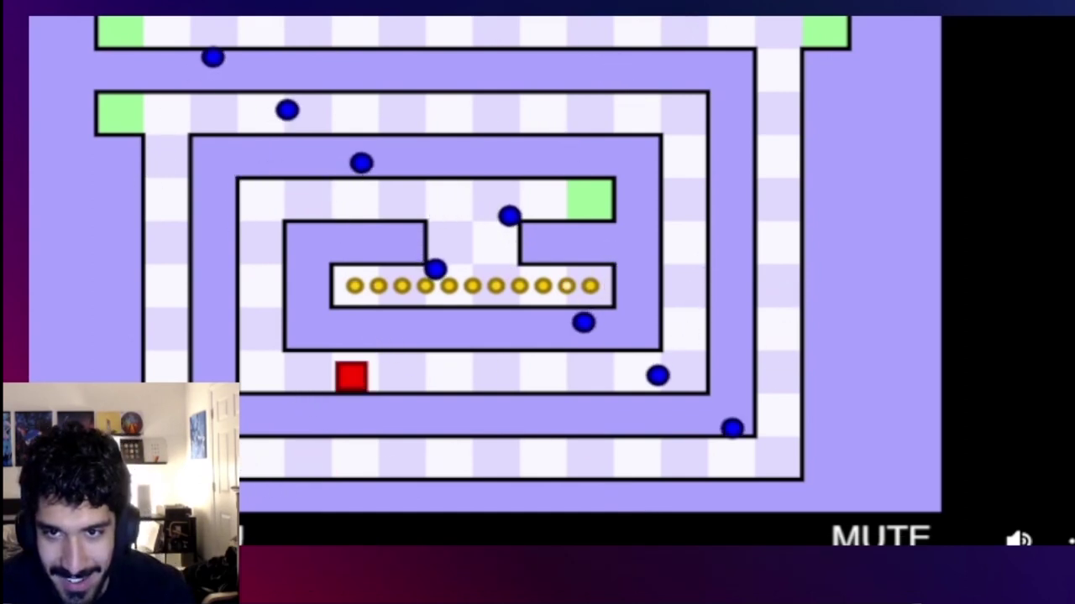
key("Left")
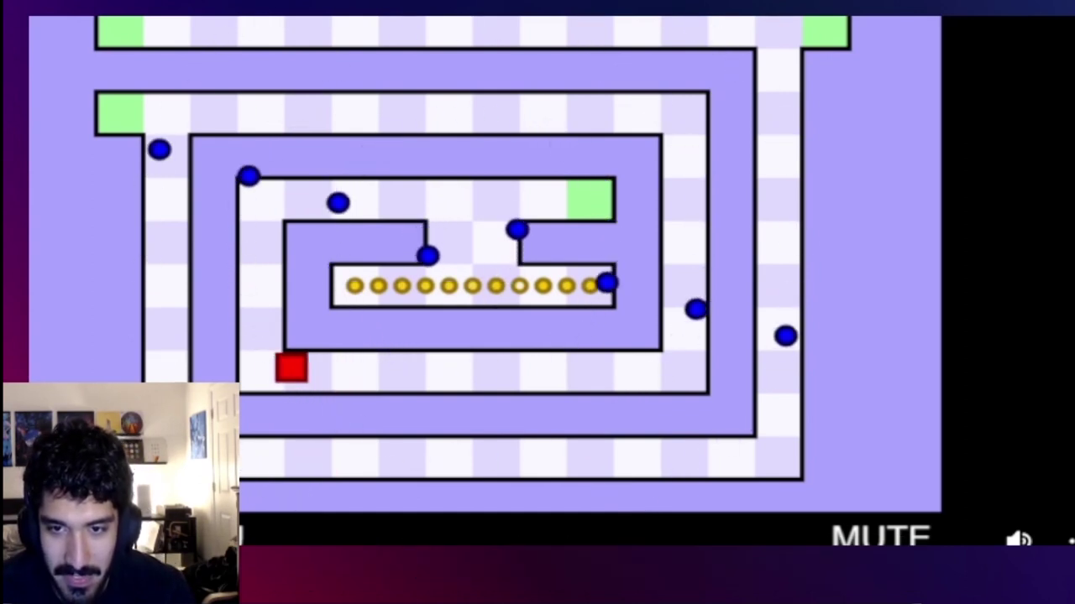
key("Up")
key("Right")
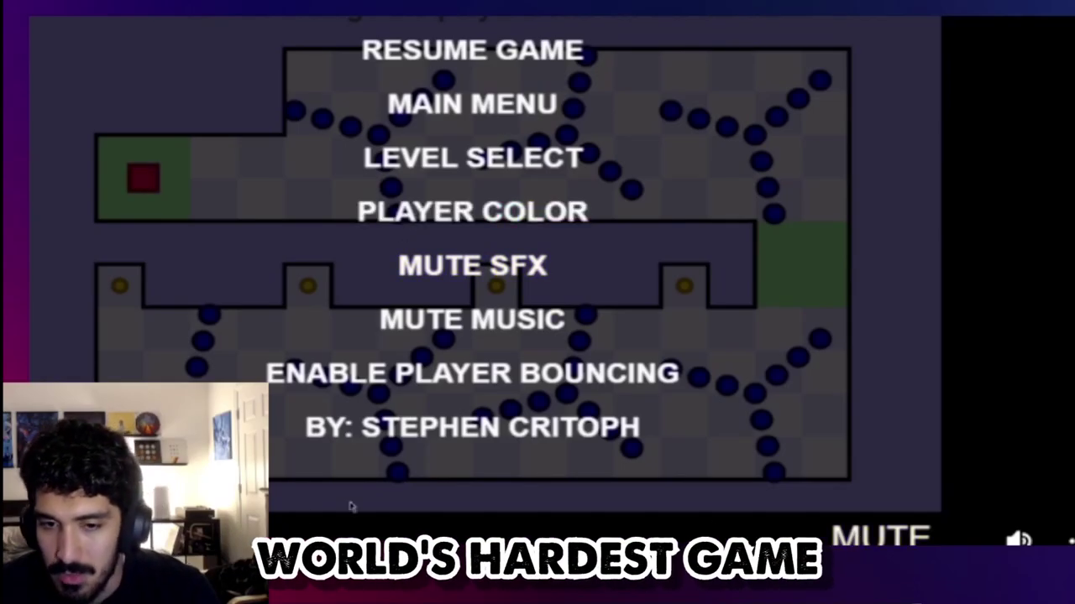
key("Escape")
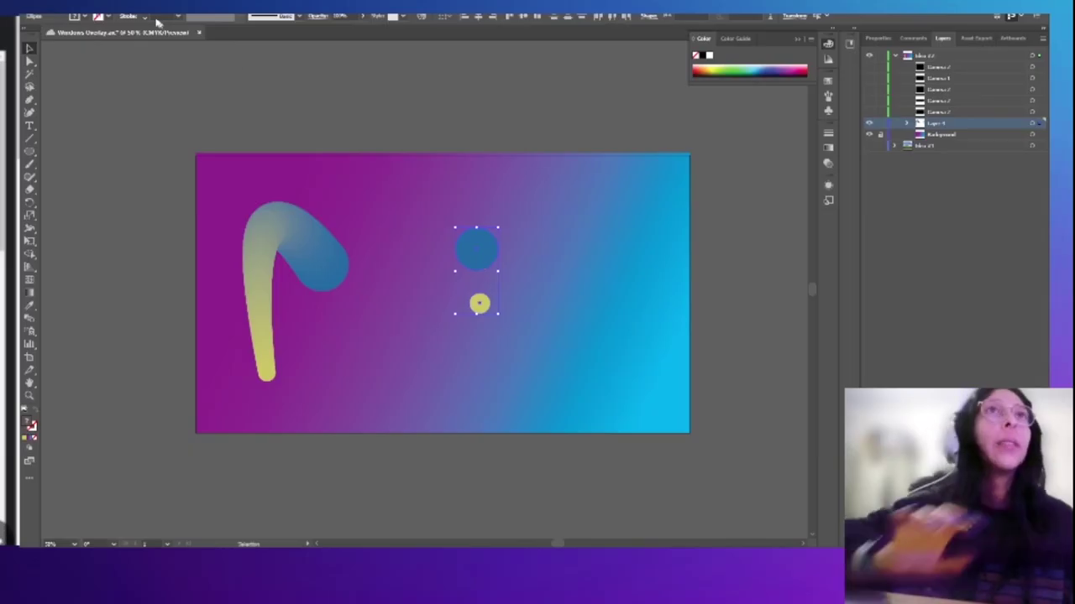
Step: Configure the blend options for the blue and yellow circles with Align to Path orientation, trying Specified Steps and Specified Distance spacing
left_click(157, 19)
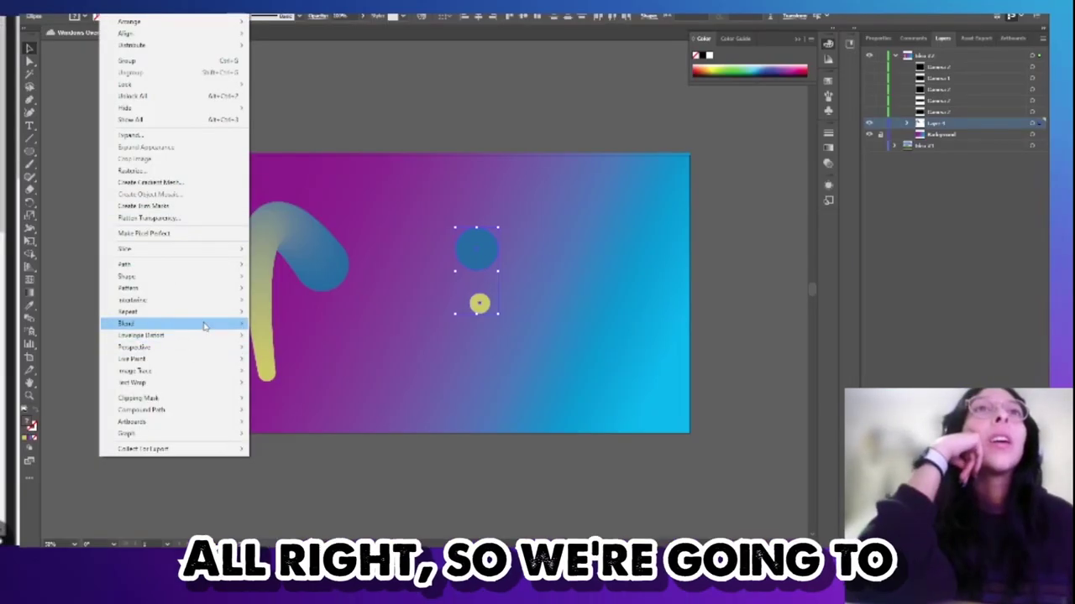
mouse_move(204, 325)
left_click(287, 350)
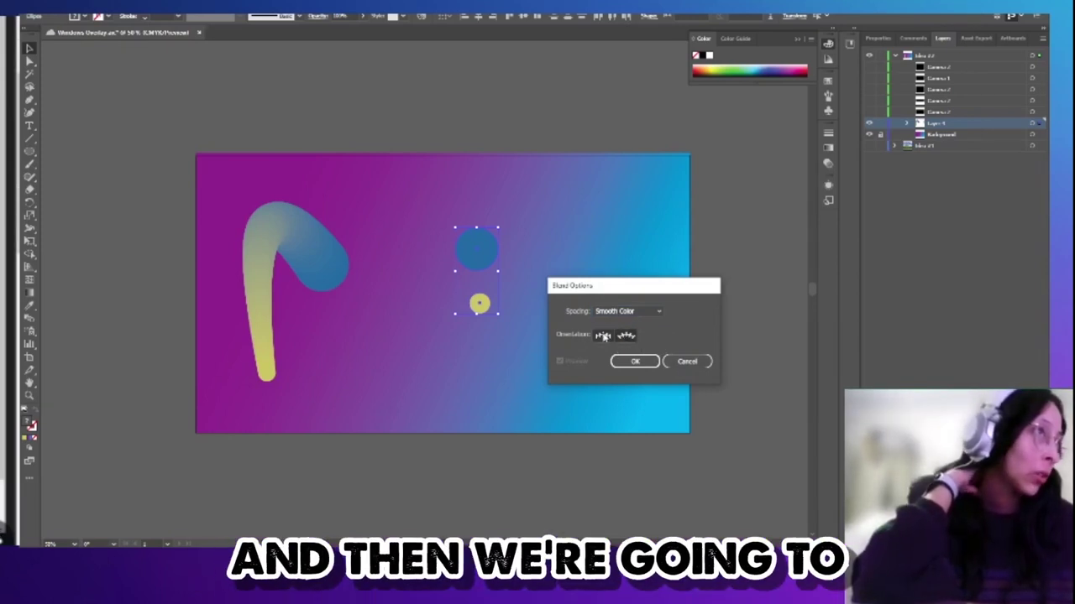
left_click(627, 336)
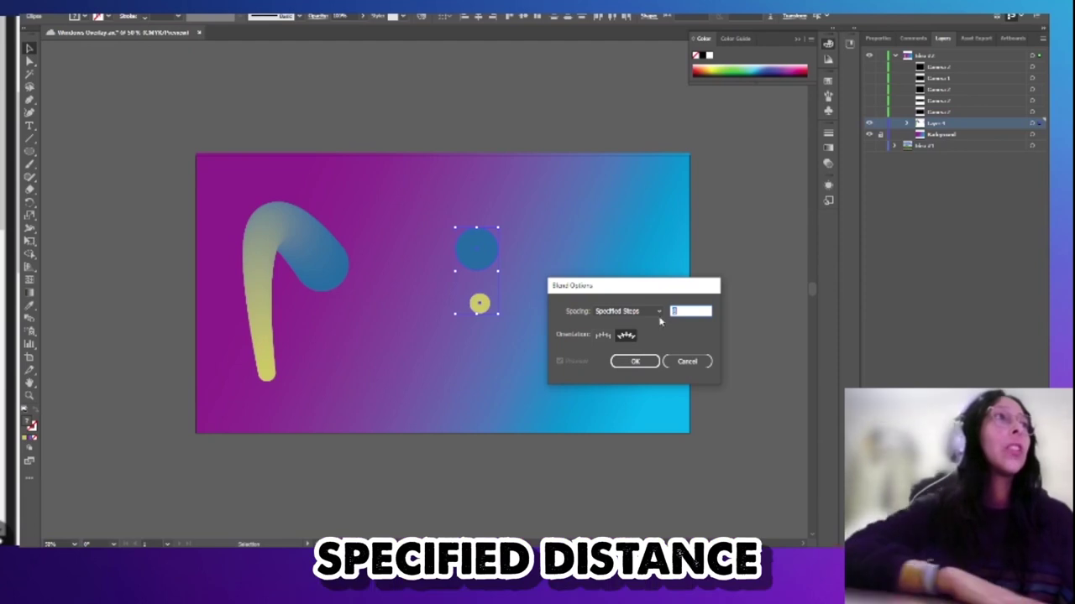
left_click(643, 311)
left_click(640, 345)
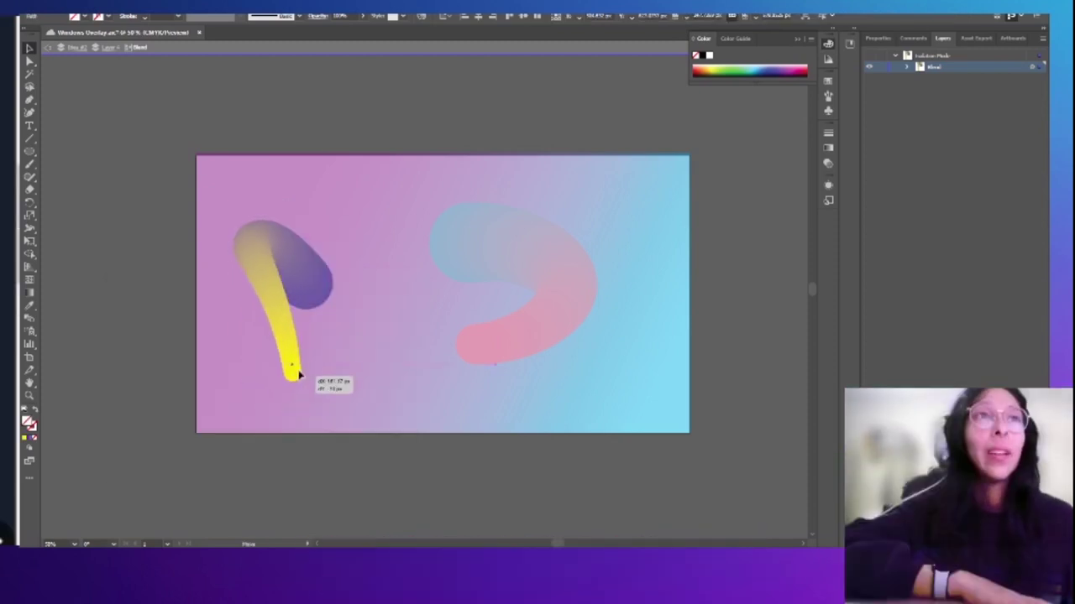
Step: Move the yellow end of the purple-to-yellow blend around the artboard to reshape its curve
left_click_drag(298, 375, 244, 296)
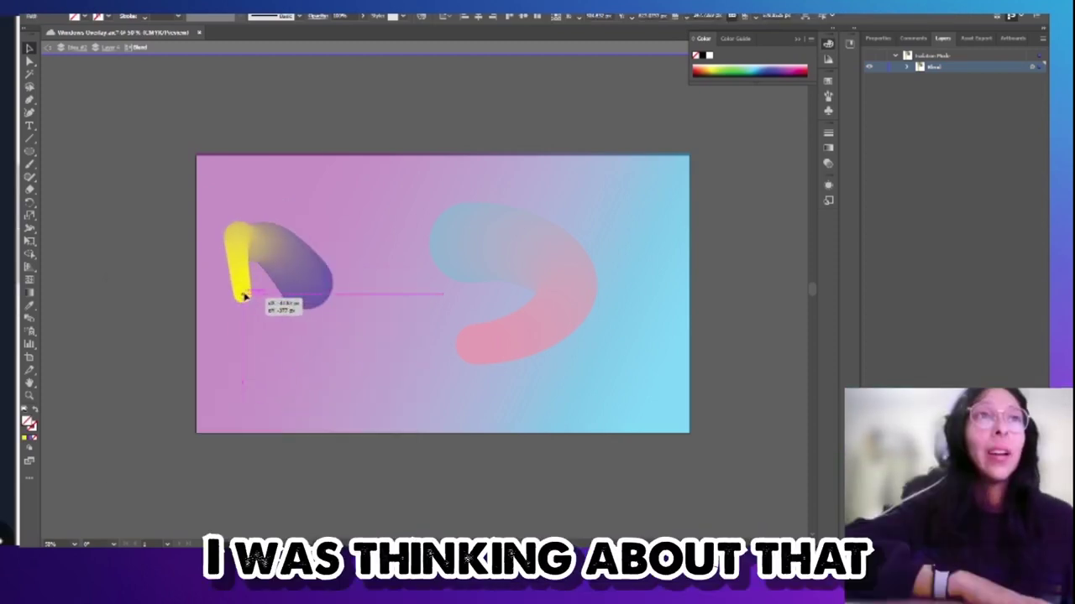
left_click_drag(470, 268, 215, 401)
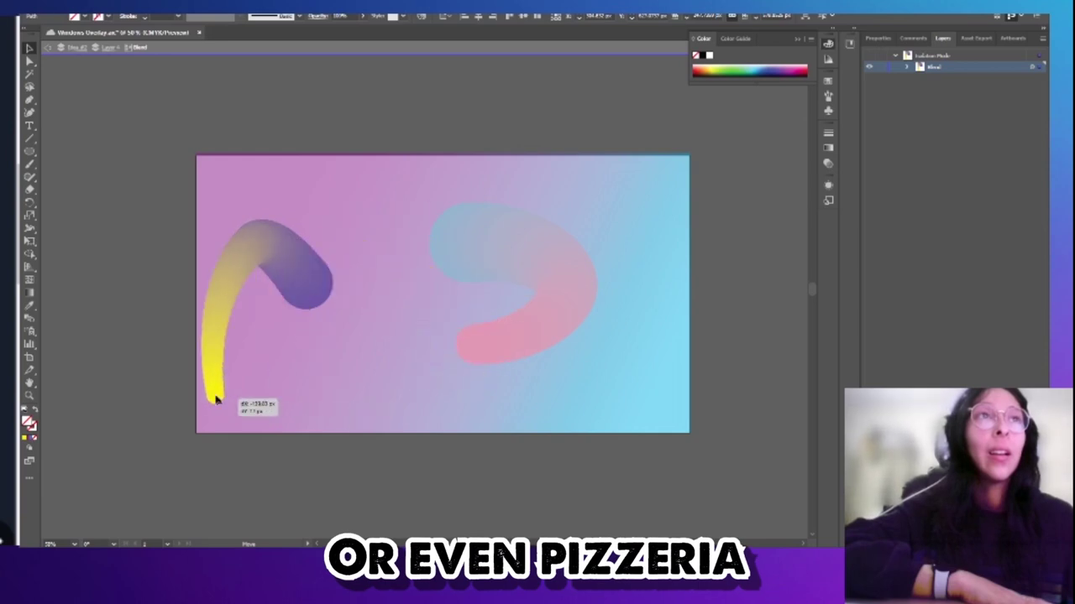
left_click_drag(278, 370, 235, 199)
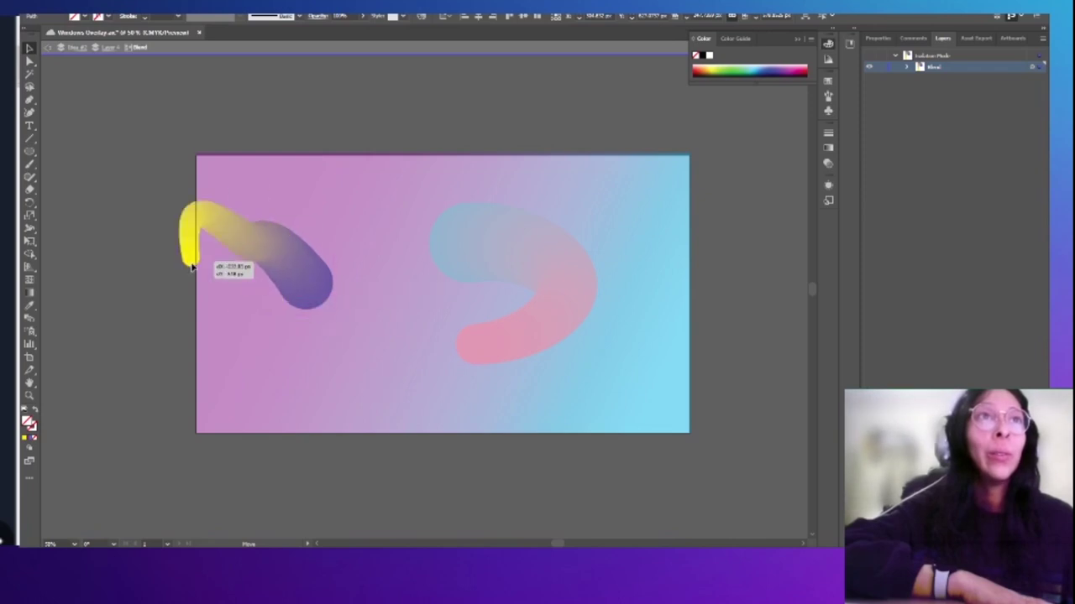
left_click_drag(216, 198, 328, 208)
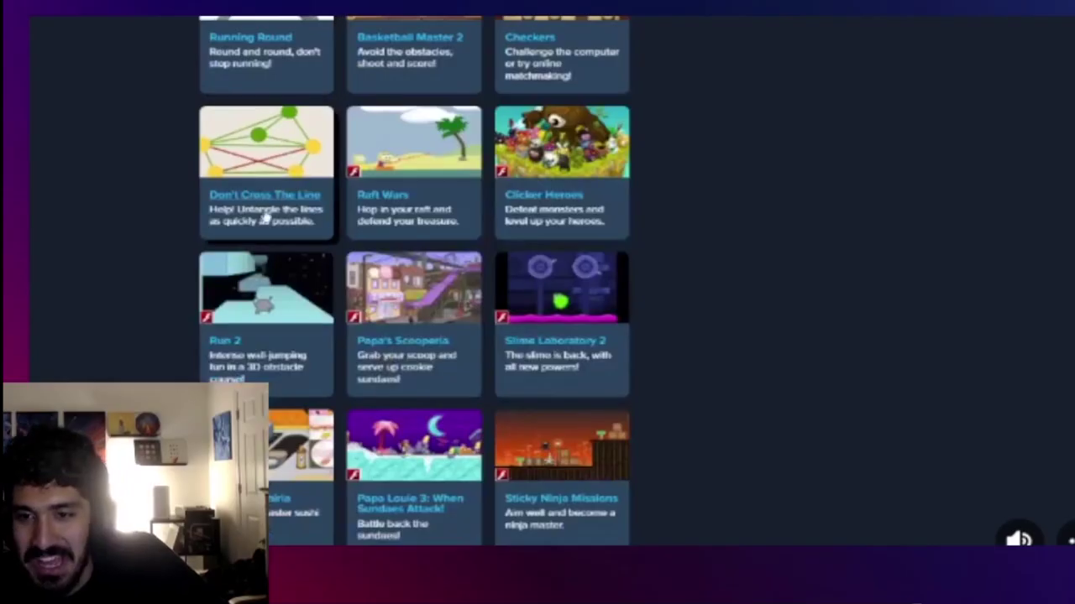
scroll(264, 216, "down", 1)
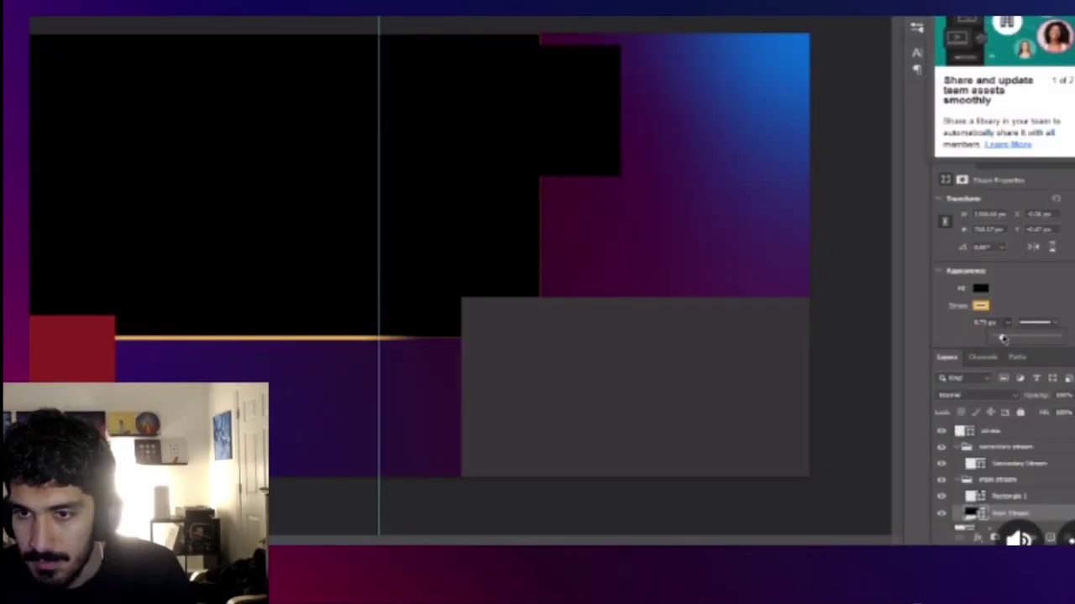
Step: Thicken the yellow stroke around the black Main Stream rectangle
left_click_drag(1003, 339, 1010, 336)
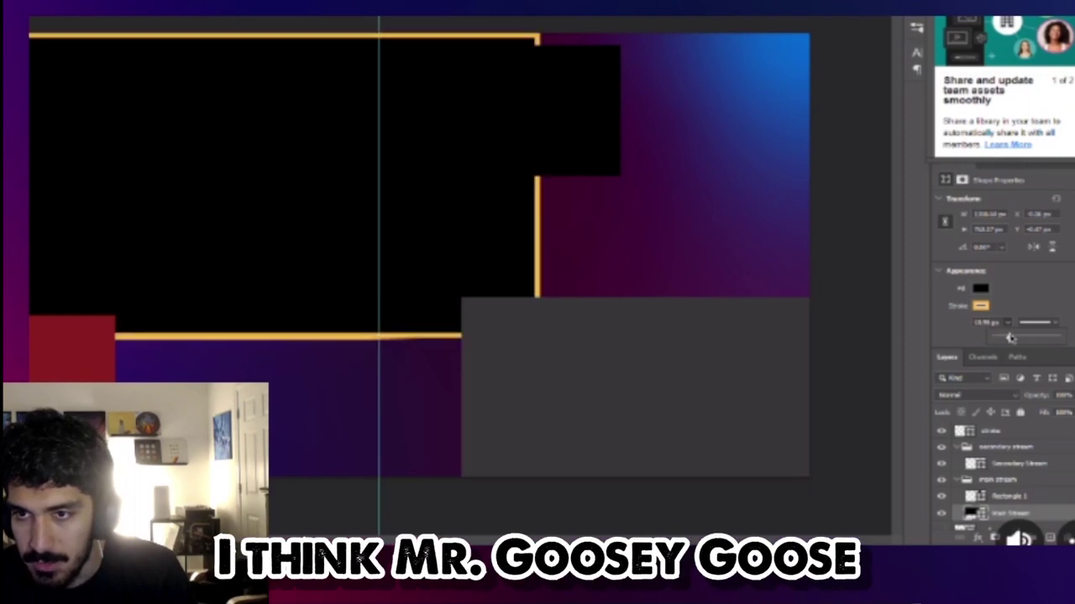
left_click(986, 322)
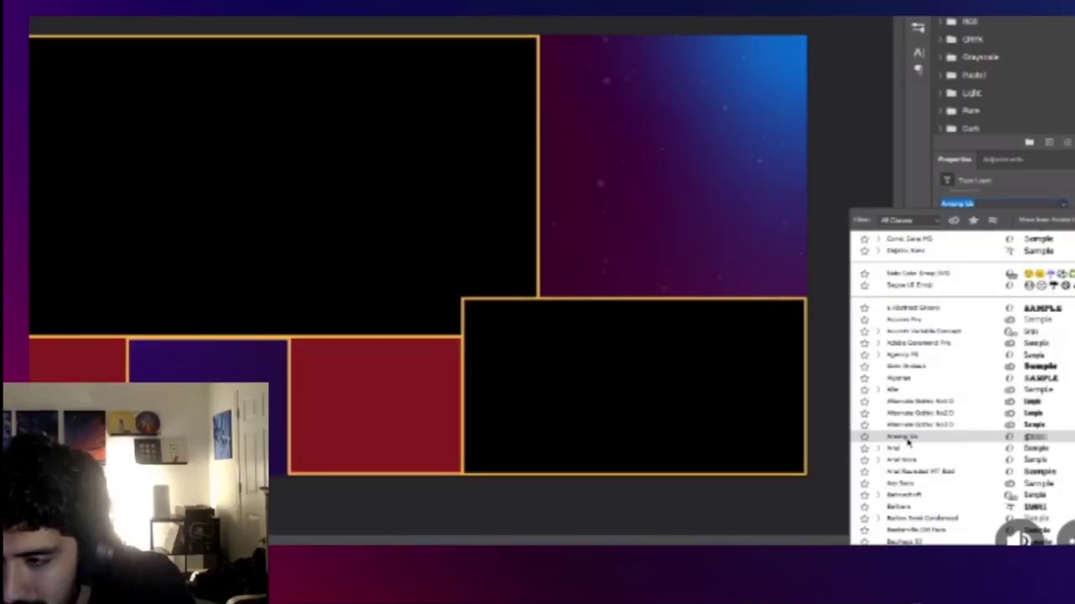
Step: Set the text layer's font to Among Us
left_click(907, 439)
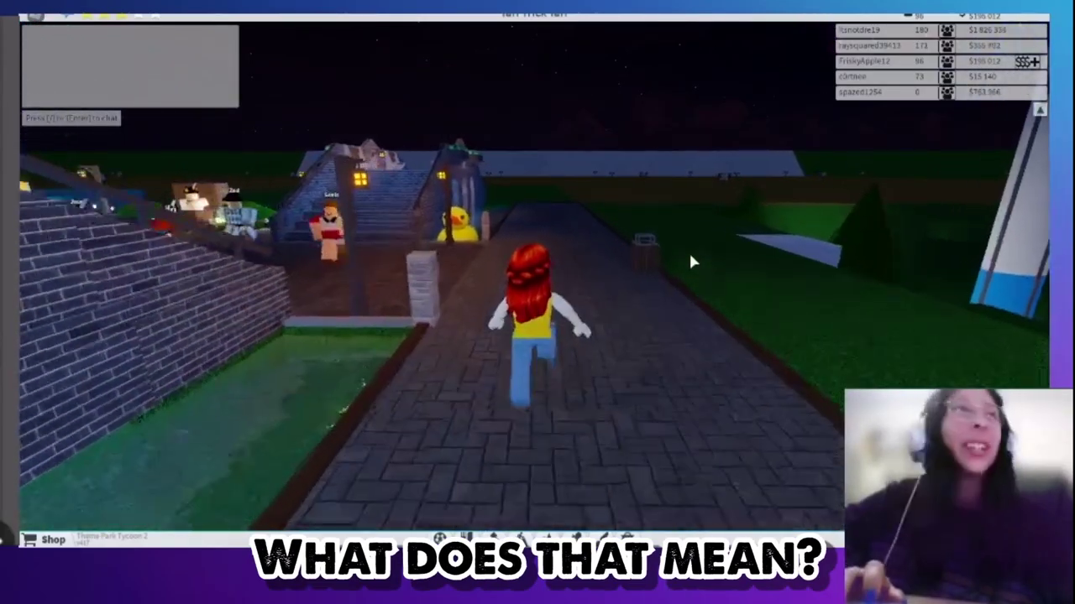
Step: Switch to Theme Park Tycoon 2 and run the avatar along the brick path into the plaza
key("w")
key("a")
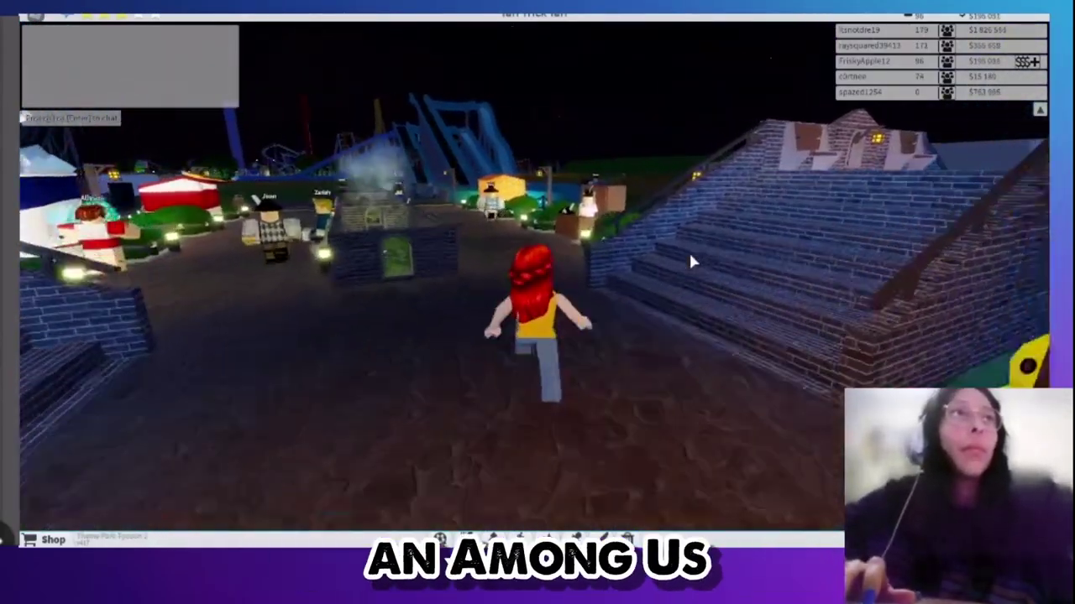
key("w")
key("a")
key("space")
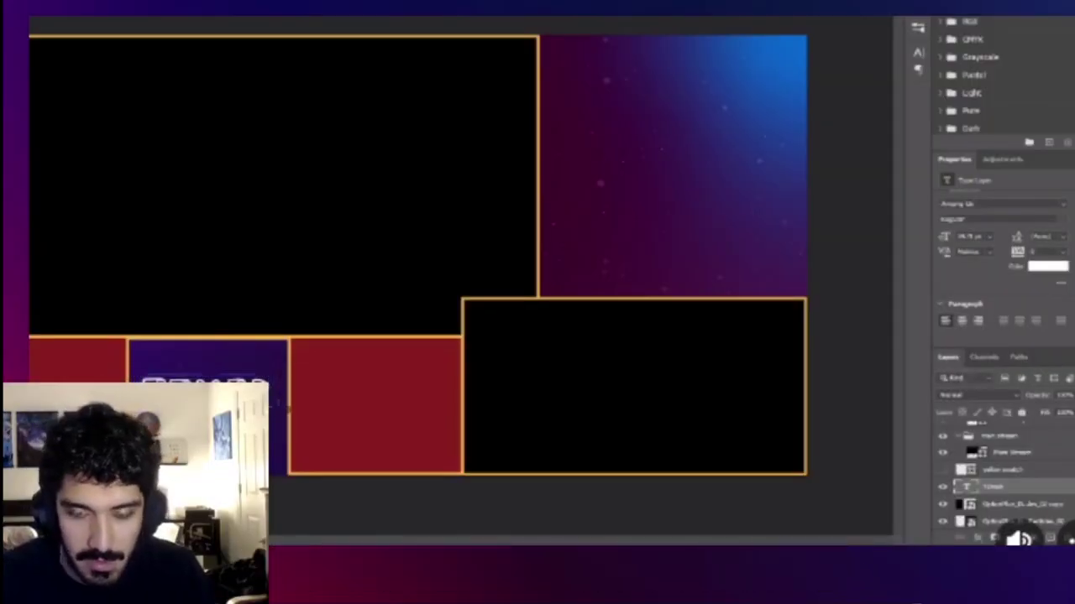
Step: Examine the TIMER text's lettering in the Among Us font up close
scroll(289, 386, "up", 5)
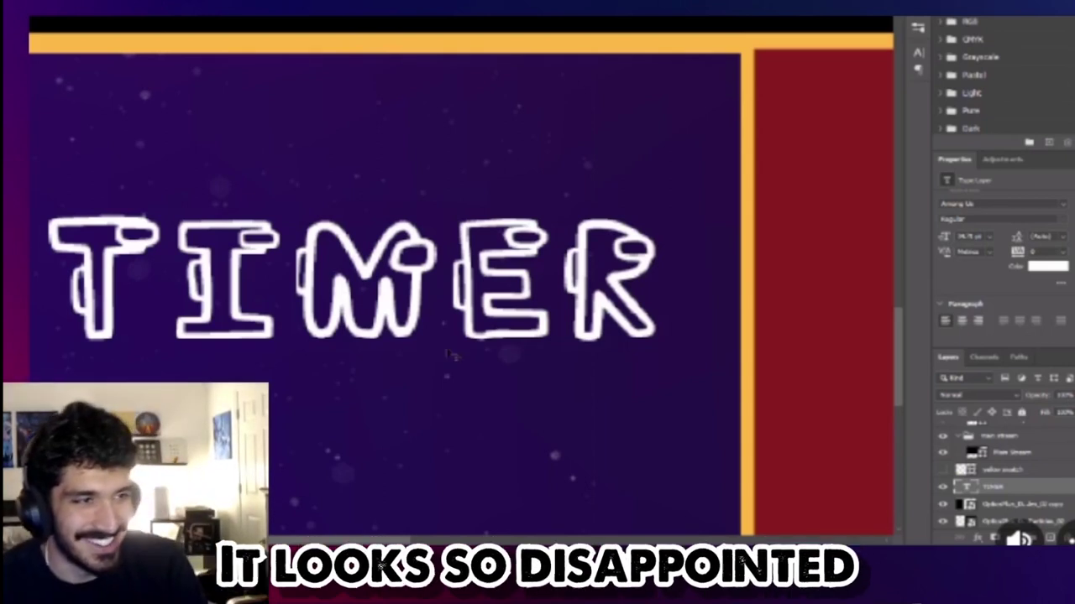
Step: Browse the recommended, up-and-coming, sponsored and popular games on the Roblox Discover page
scroll(463, 361, "down", 3)
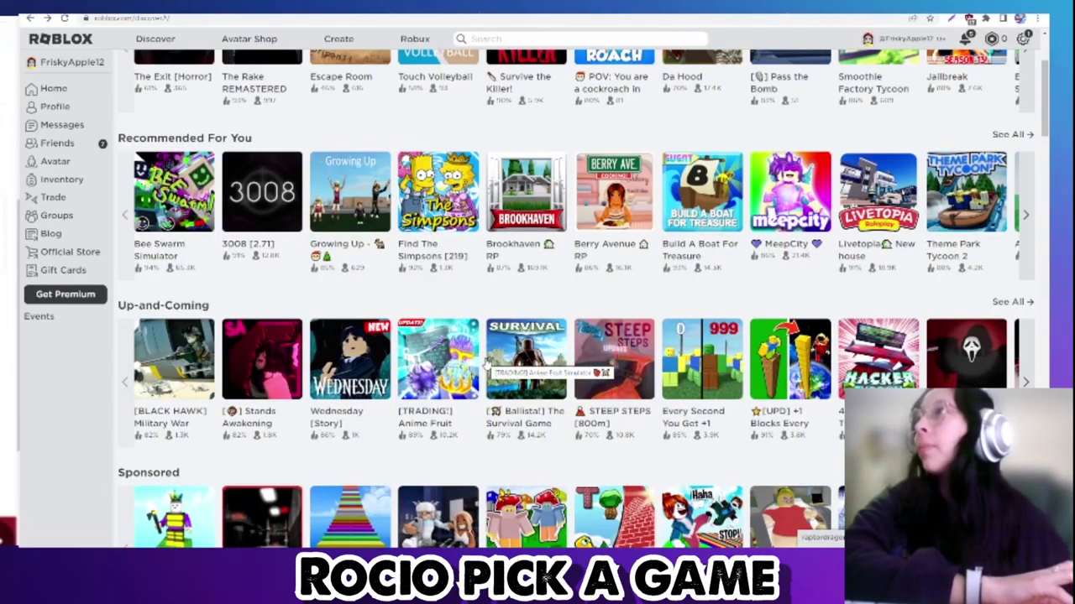
scroll(487, 361, "down", 3)
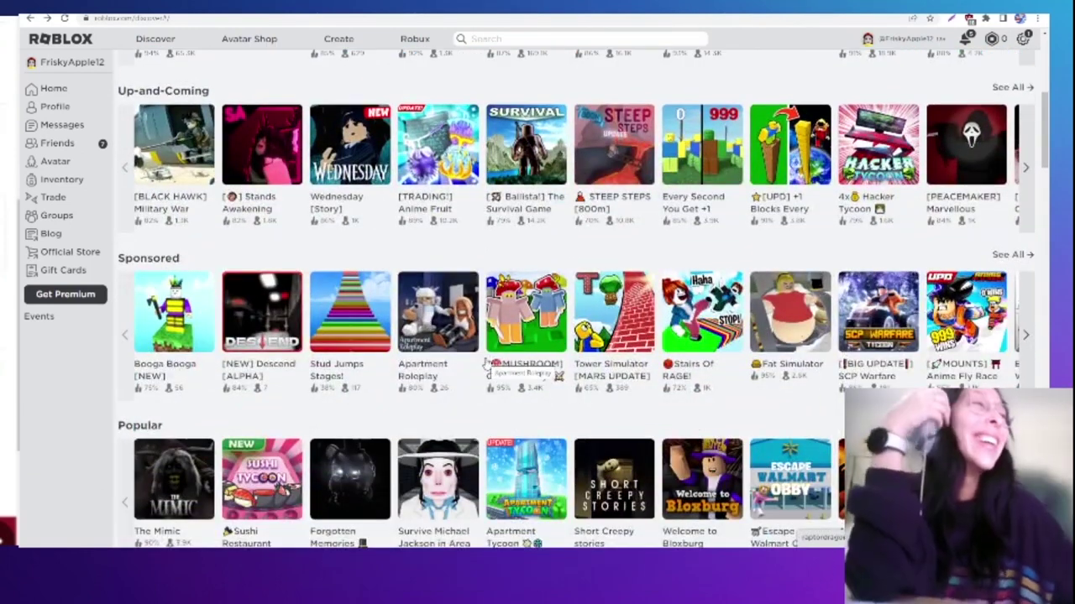
scroll(485, 363, "down", 1)
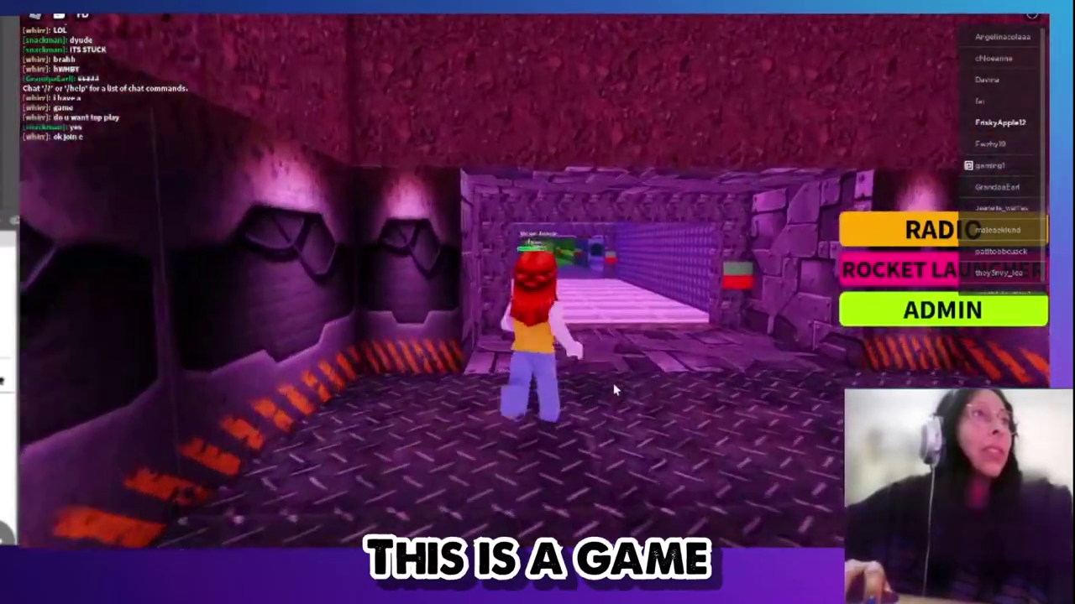
Step: Steer the Roblox avatar around the other players in the purple-lit corridor to get away from the Michael Jackson character
key("s")
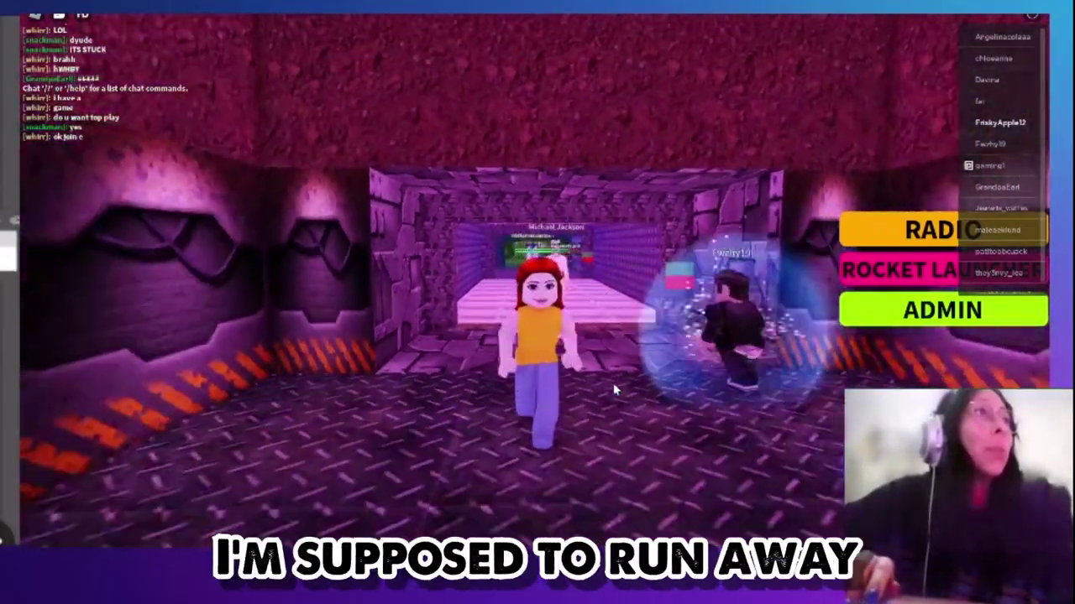
key("d")
key("w")
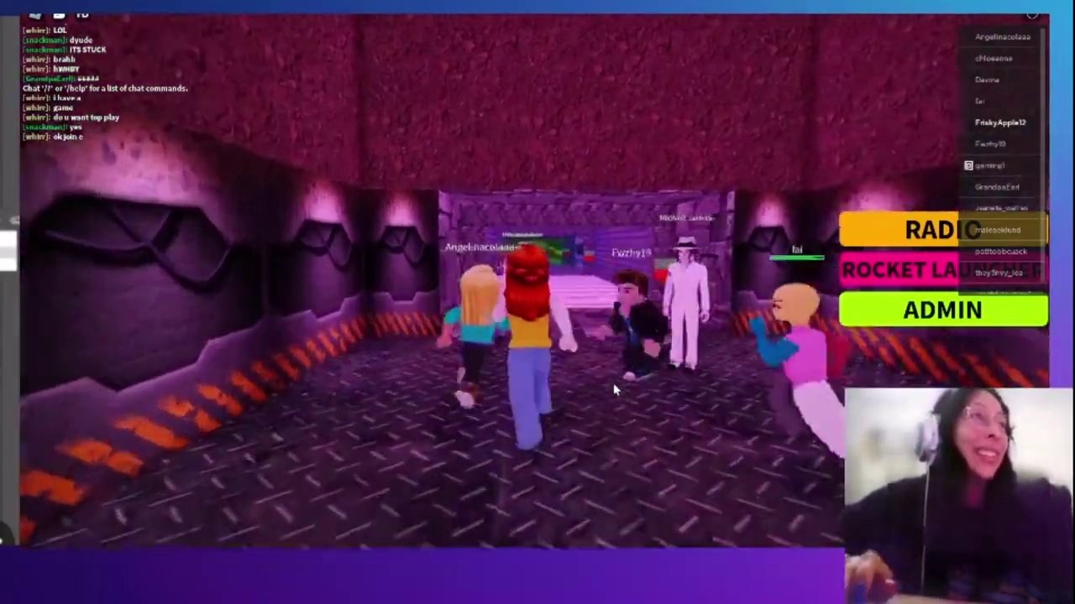
key("d")
key("w")
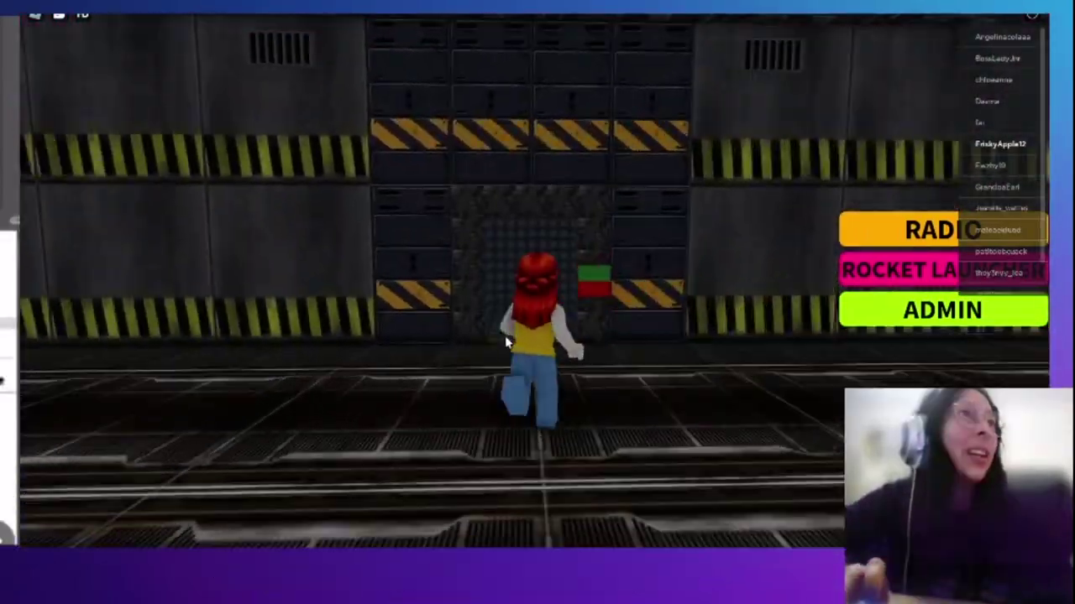
Step: Run the avatar through the hazard-striped doorway into the dark paneled room and dodge Michael Jackson there
key("w")
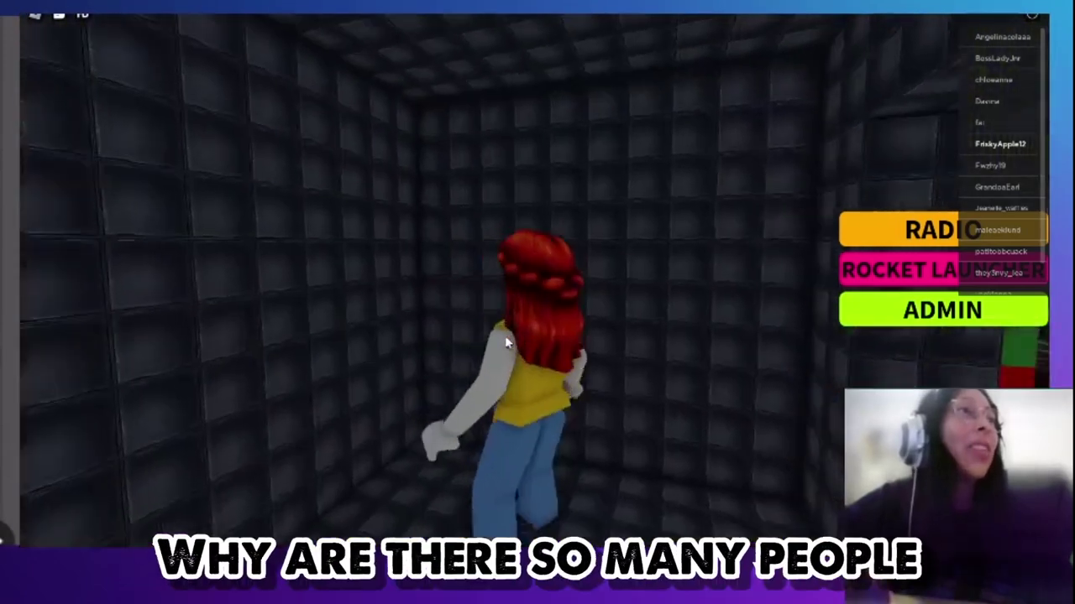
key("d")
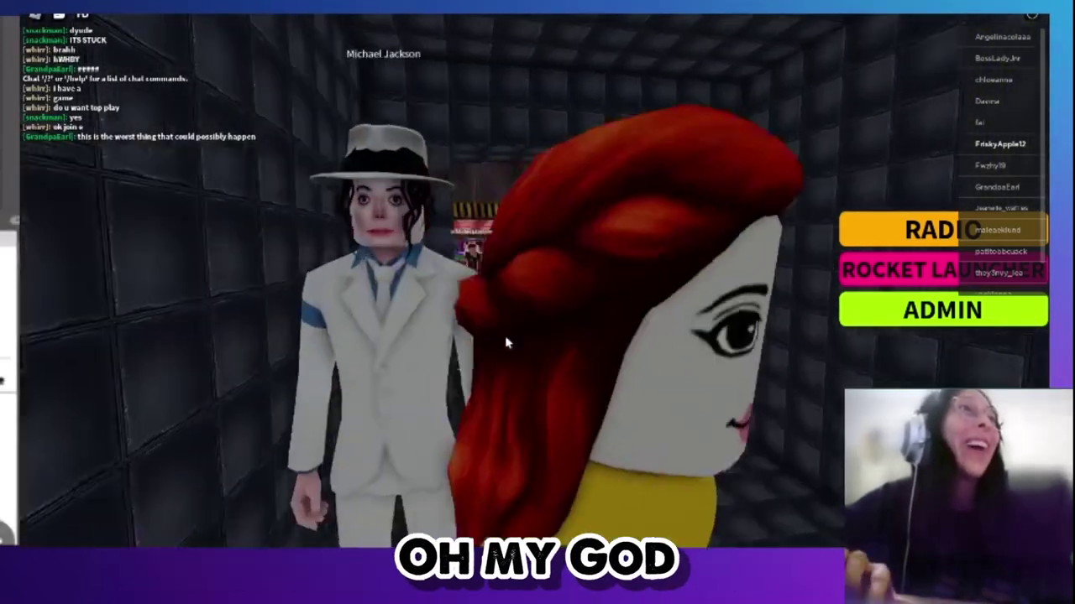
key("d")
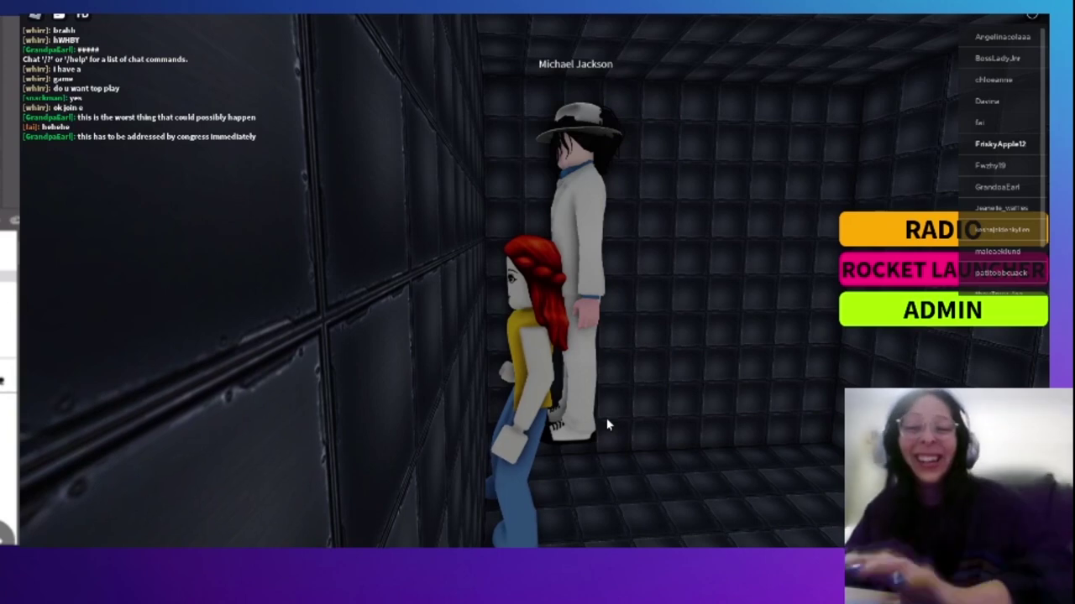
key("s")
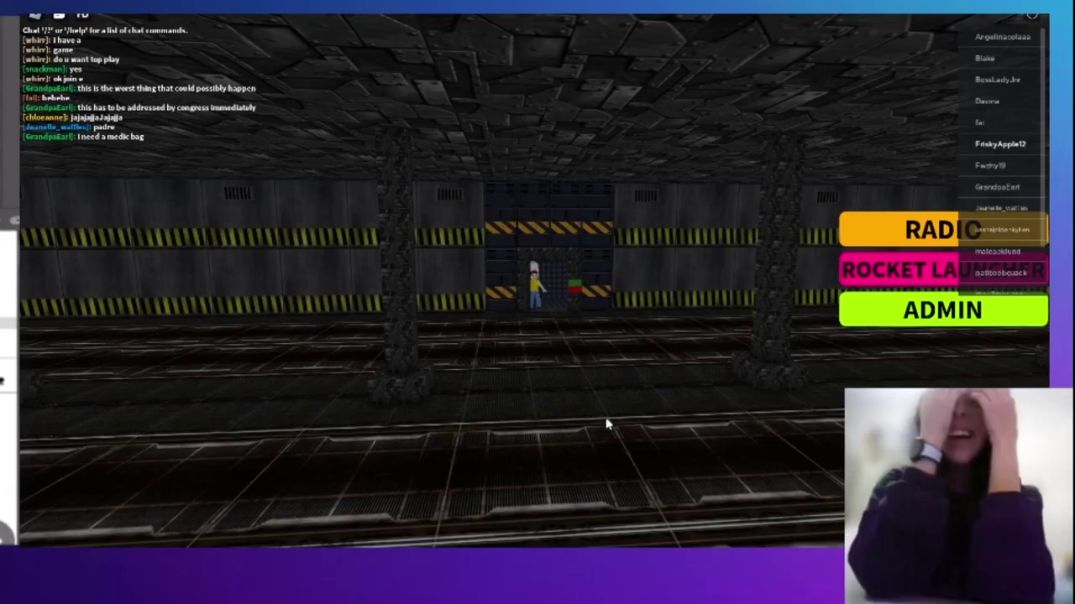
key("w")
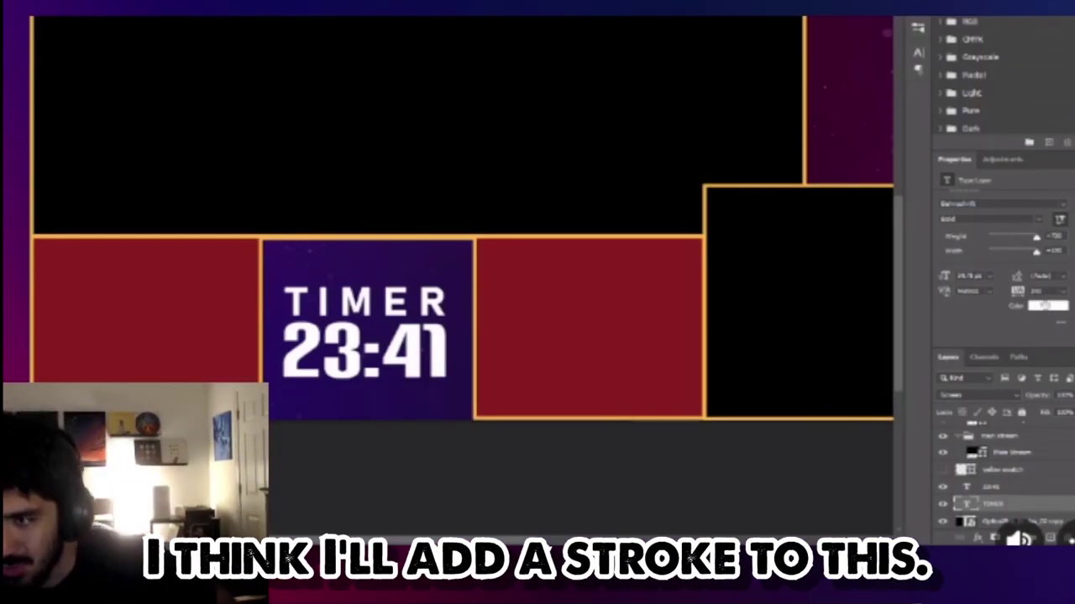
Step: Switch to Photoshop and set the TIMER text's color to pure white (RGB 255, 255, 255)
left_click(1046, 306)
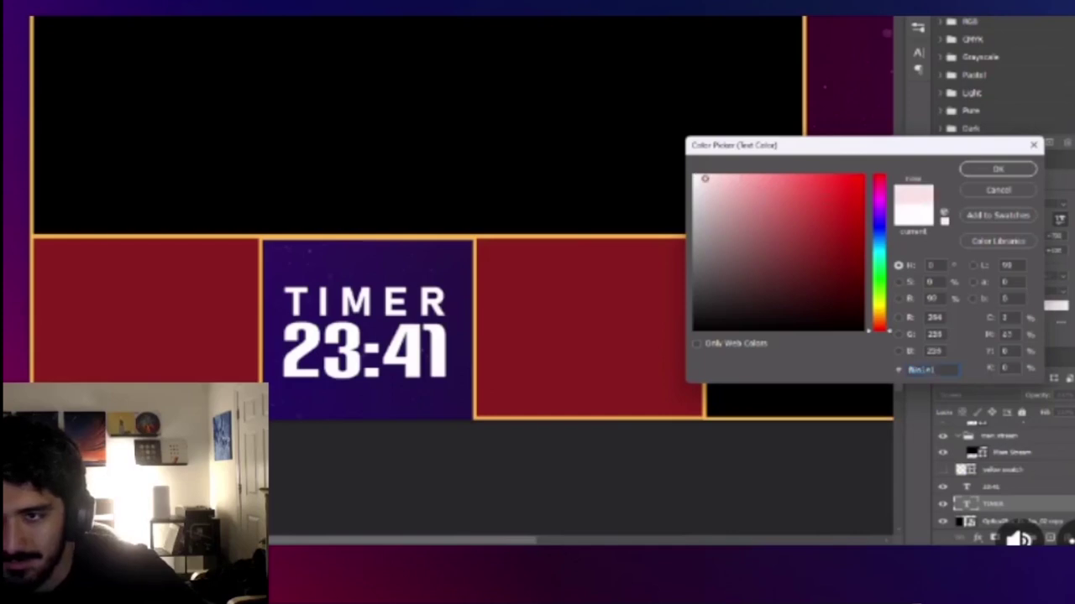
left_click_drag(704, 179, 700, 179)
left_click(887, 244)
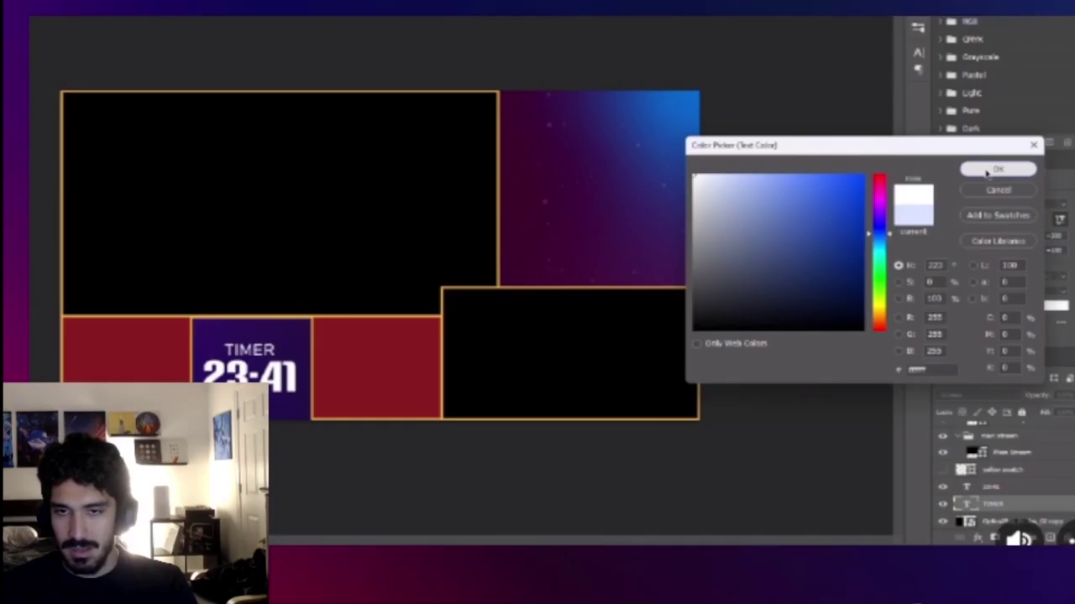
left_click(991, 168)
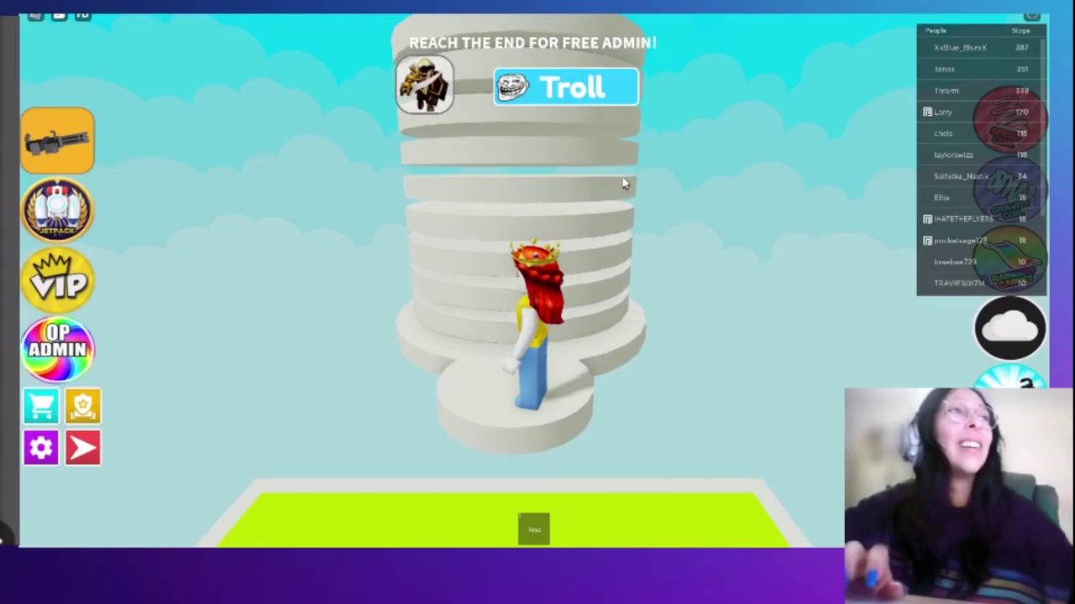
Step: Switch to the Roblox obby and try to climb the avatar around the side of the white ringed tower
key("a")
key("w")
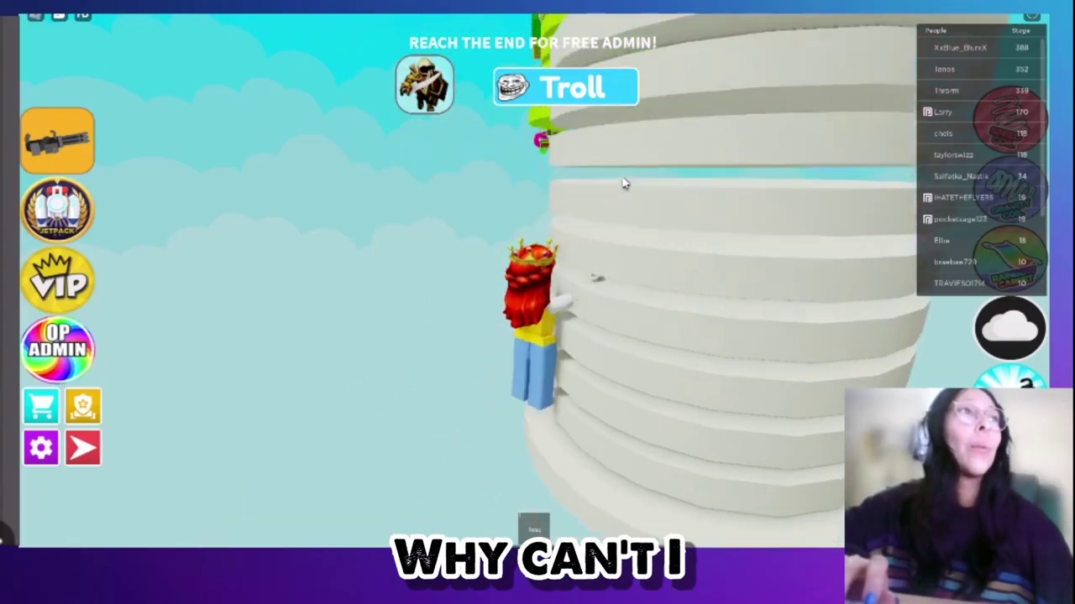
key("space")
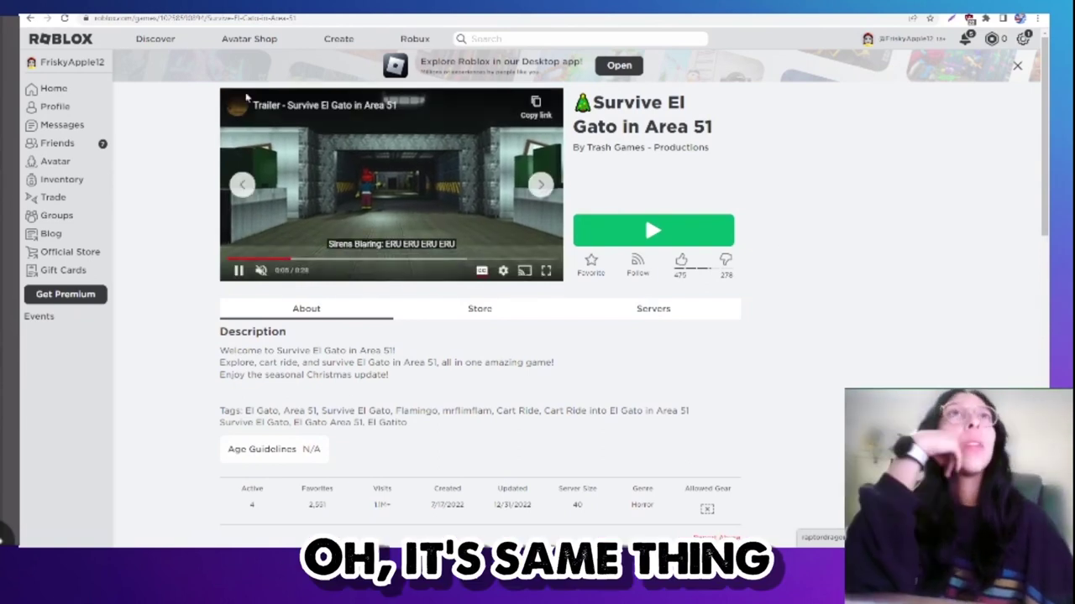
Step: Go to the Roblox Discover page and look through the recommended and up-and-coming games for a new one
left_click(162, 47)
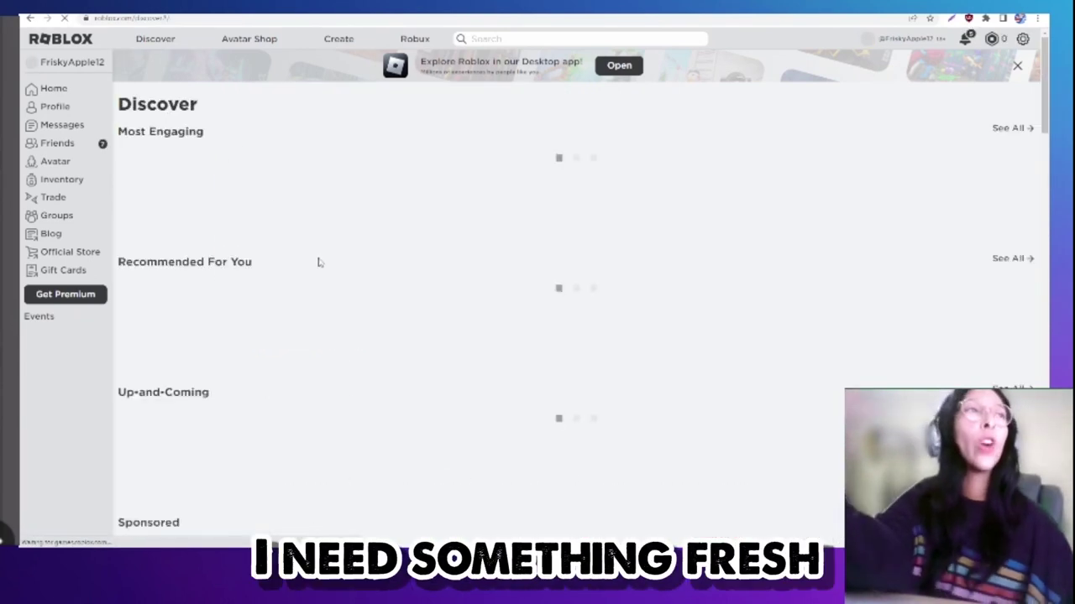
scroll(454, 394, "down", 2)
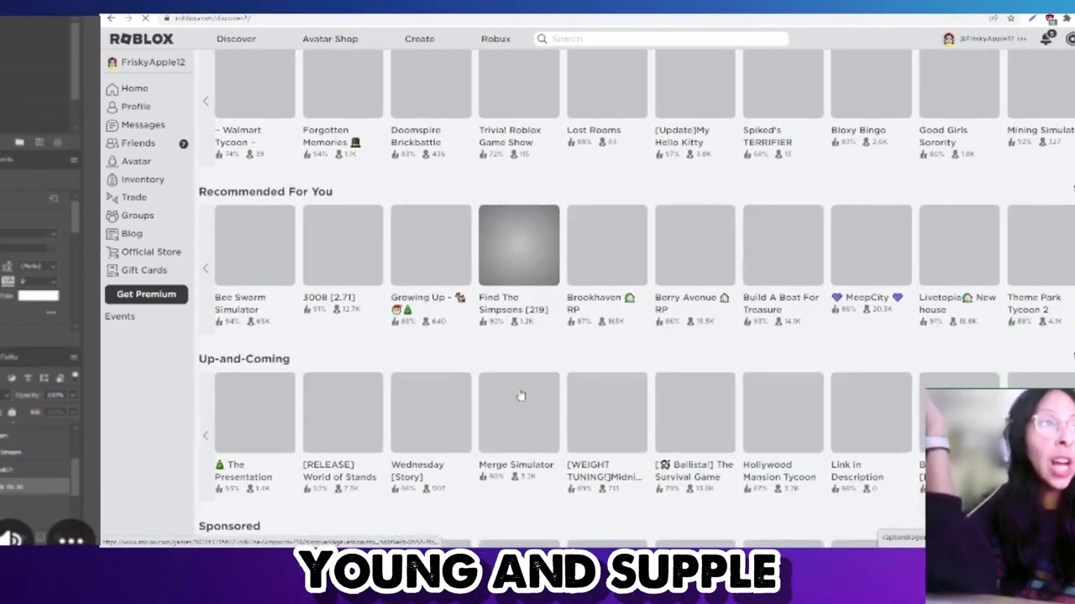
scroll(454, 391, "down", 2)
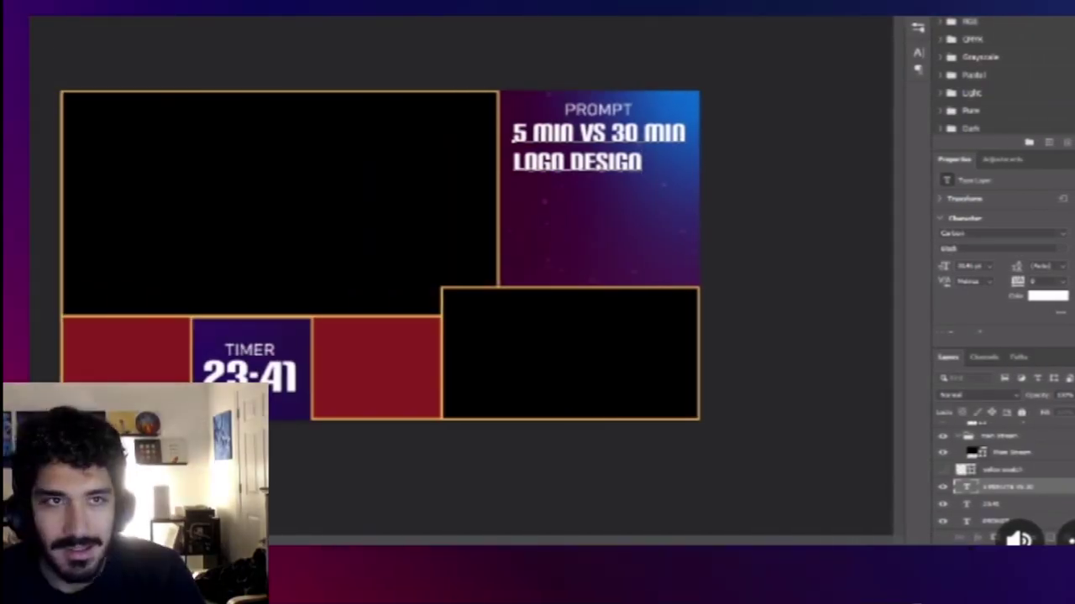
Step: Switch to Photoshop and commit the "5 MIN VS 30 MIN LOGO DESIGN" text under the PROMPT heading
key("ctrl+Return")
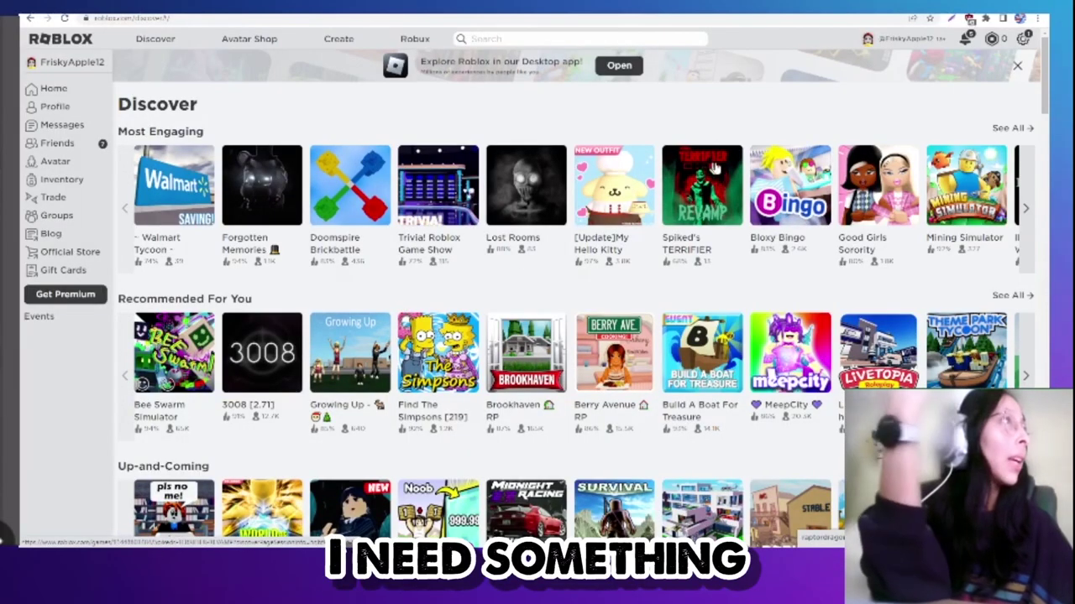
Step: Switch to the Roblox Discover page and open Bloxy Bingo from the Most Engaging games
left_click(790, 179)
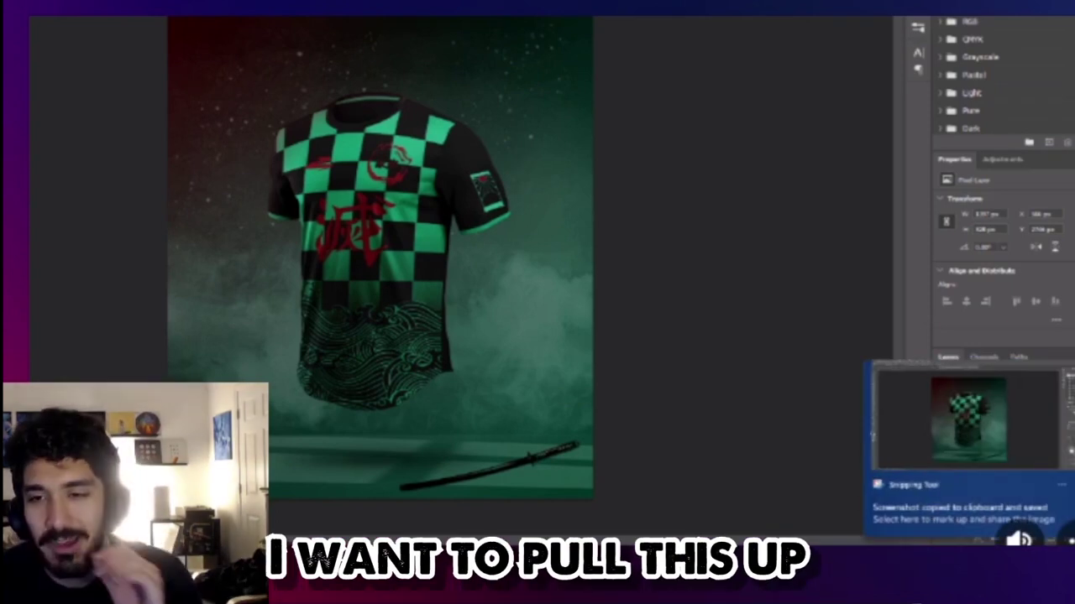
Step: Paste the jersey workspace screenshot into the Photoshop overlay's main stream area and position it within the frame
key("ctrl+Tab")
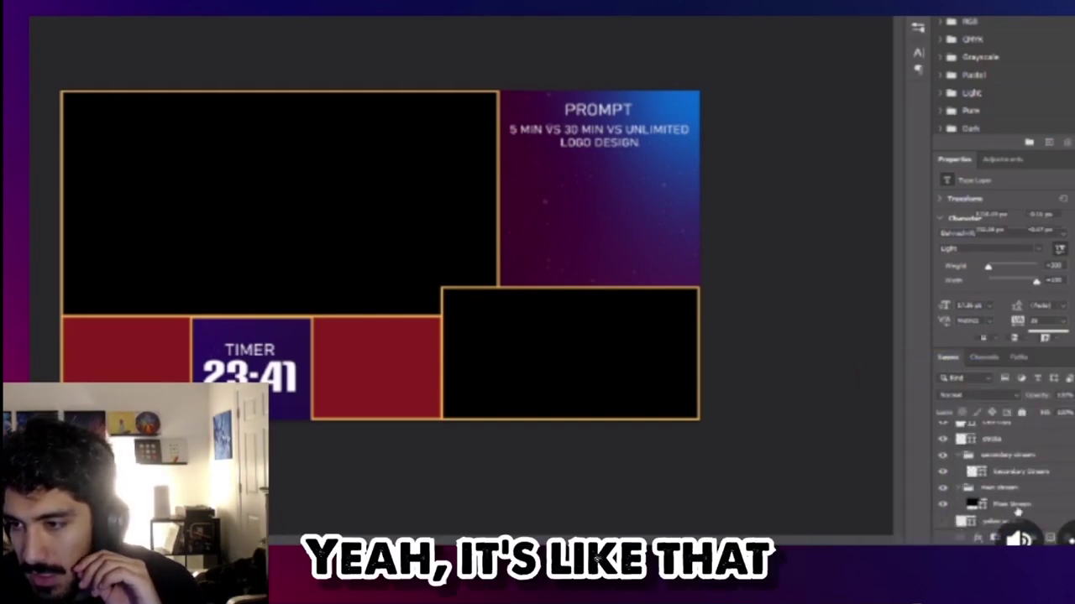
key("ctrl+v")
left_click_drag(189, 243, 203, 245)
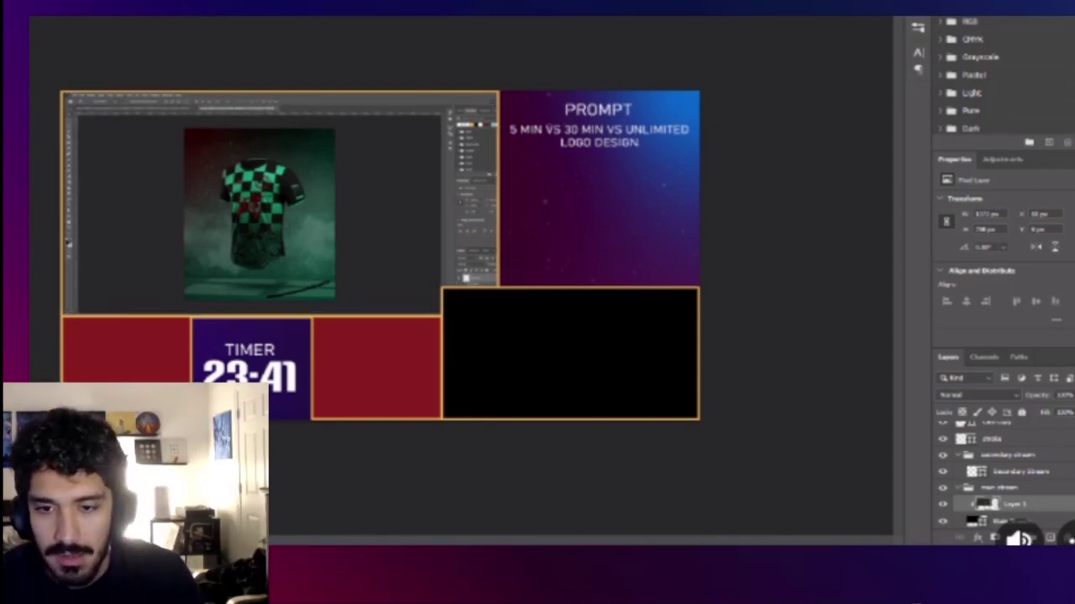
Step: Scale the webcam image down slightly to fit the camera frame between the timer and the secondary stream
mouse_move(454, 542)
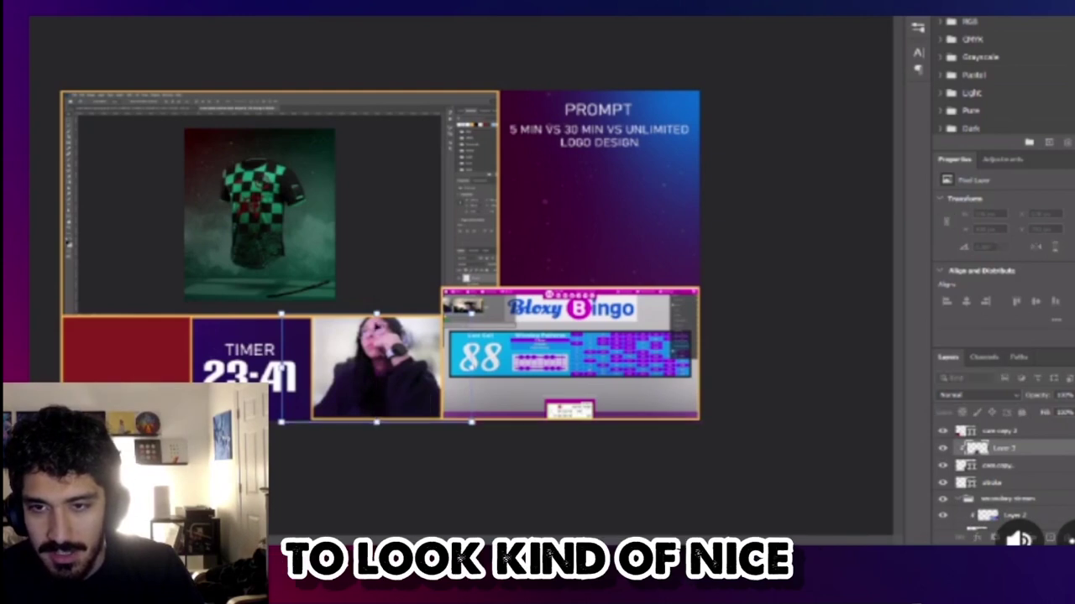
left_click_drag(376, 314, 377, 317)
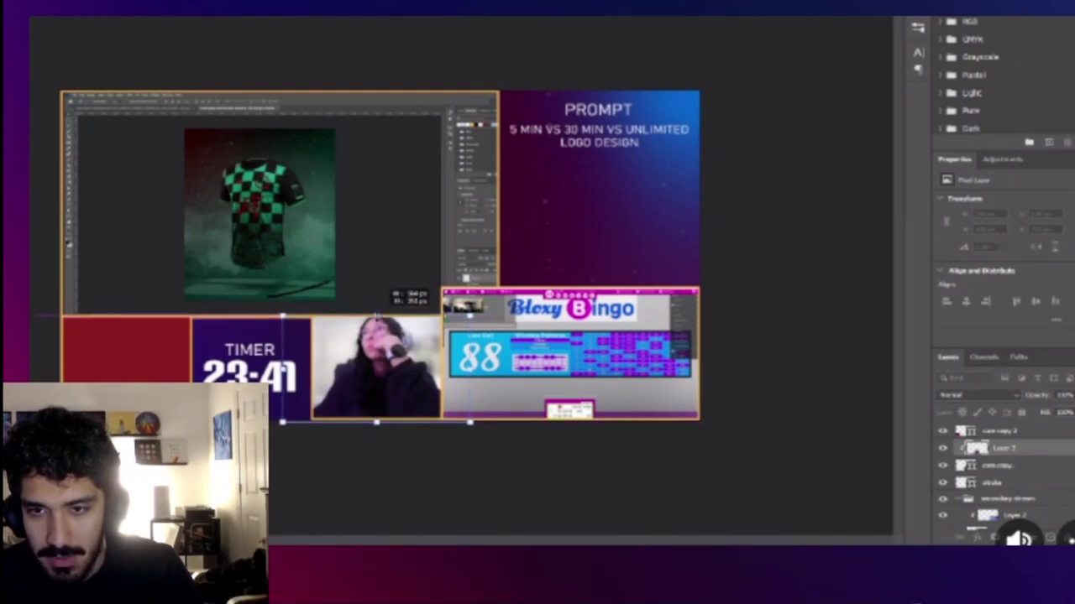
key("Return")
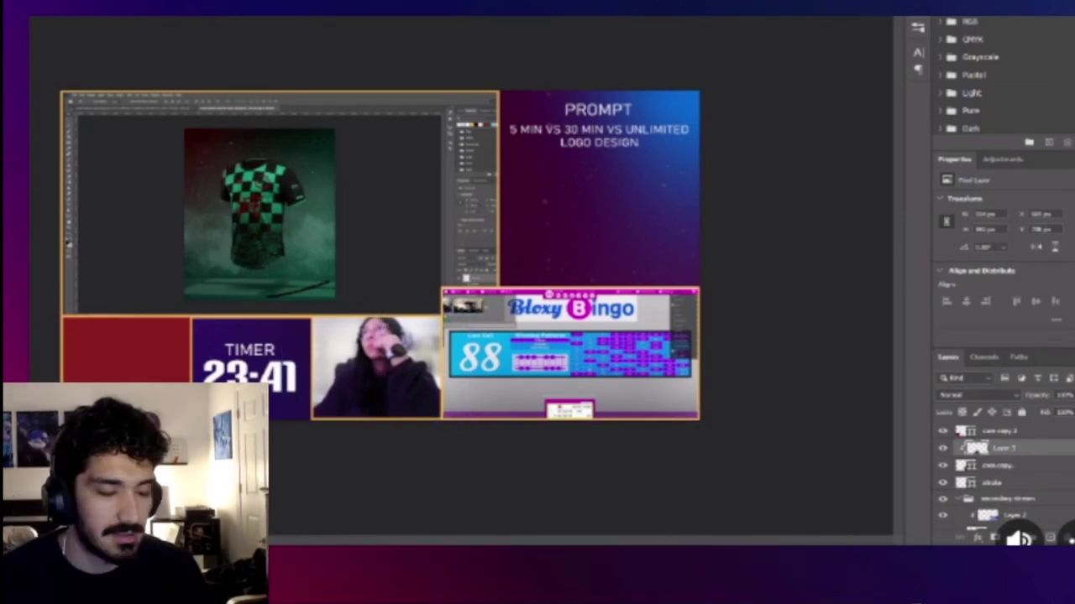